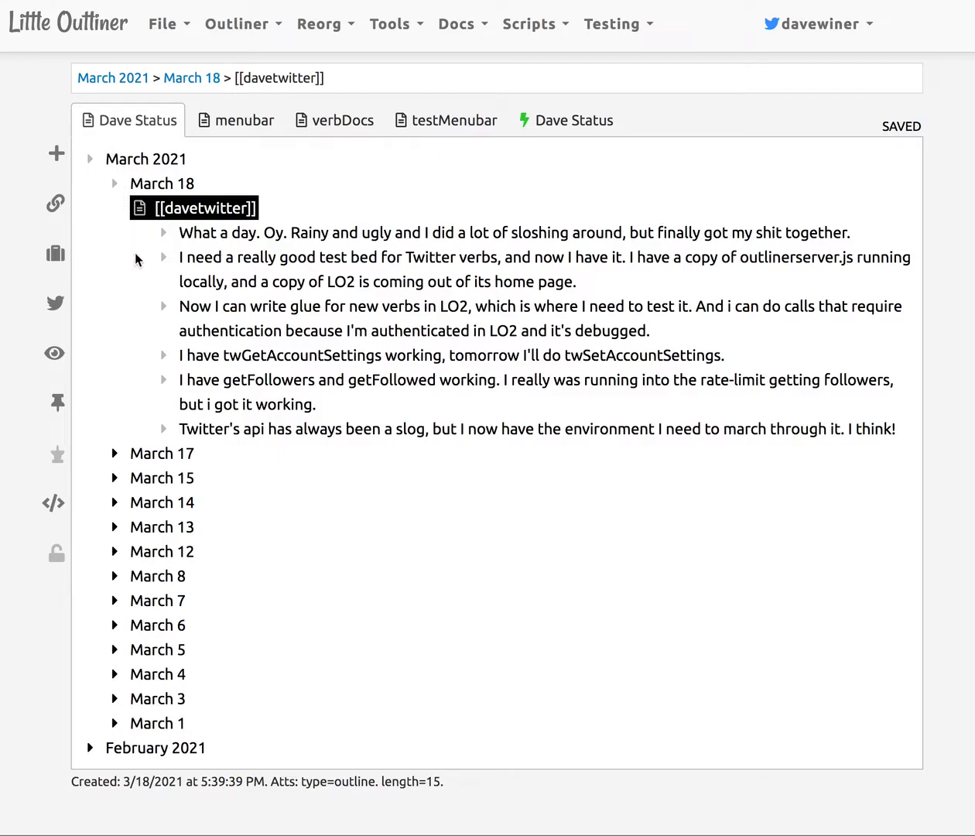
- Look through the notes under March 17 and March 15, including March 15's [[scriptingNews]] note, and collapse both days again
left_click(114, 455)
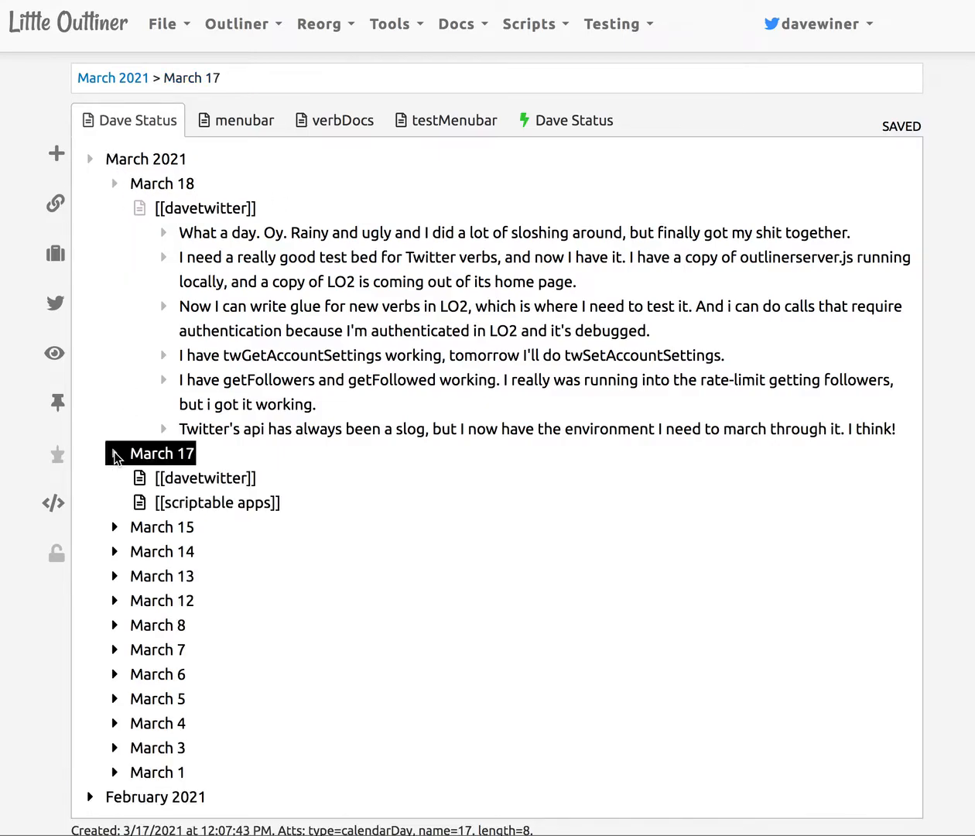
left_click(114, 530)
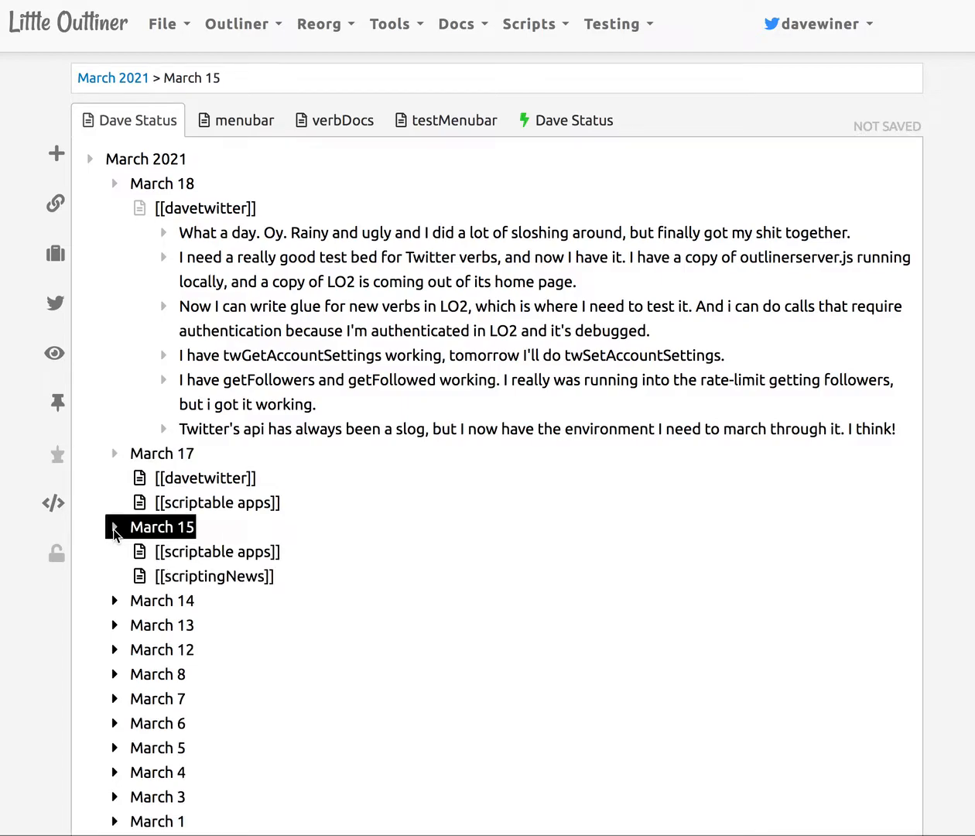
left_click(138, 578)
left_click(139, 579)
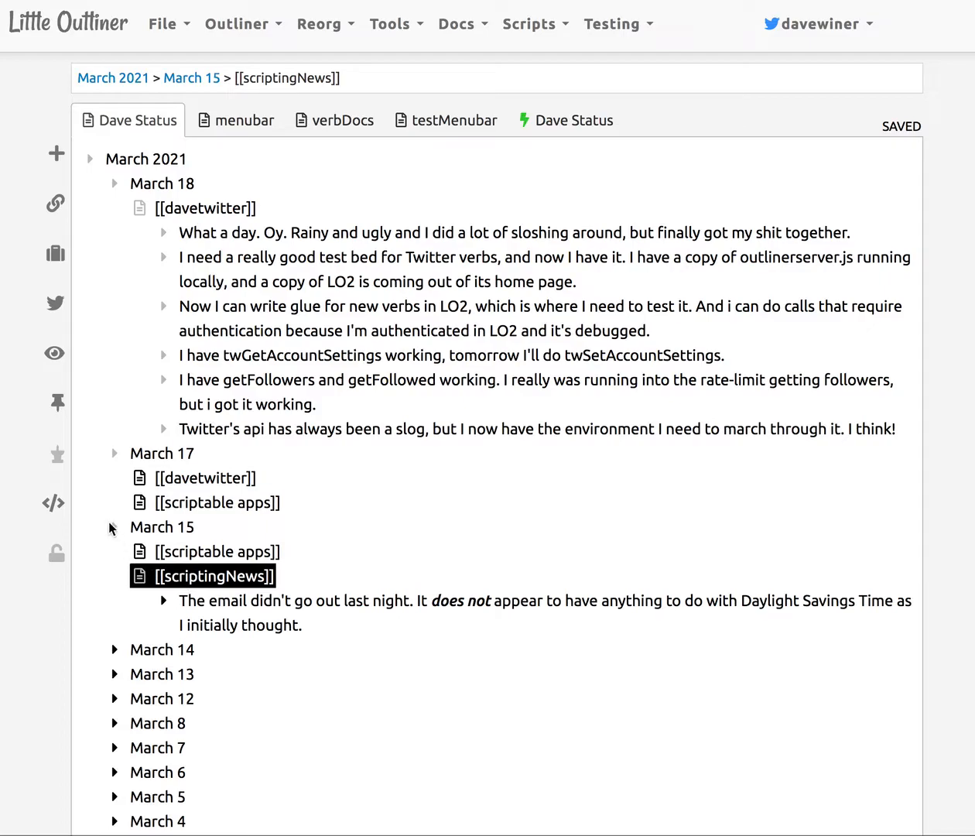
left_click(114, 528)
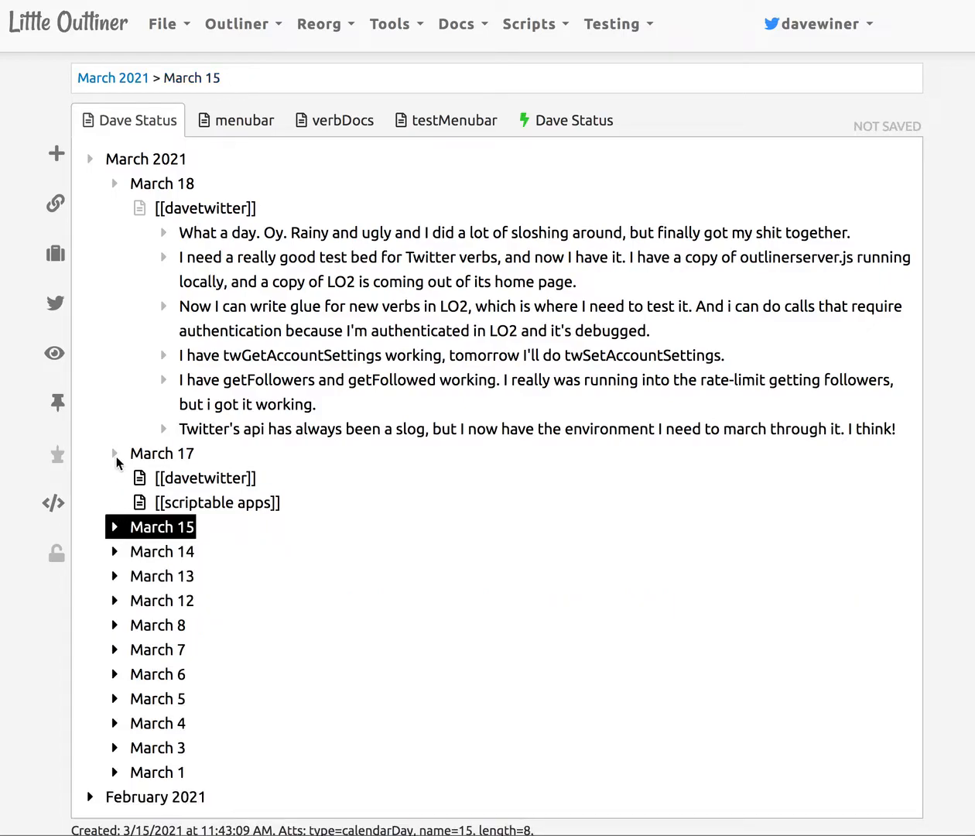
left_click(114, 453)
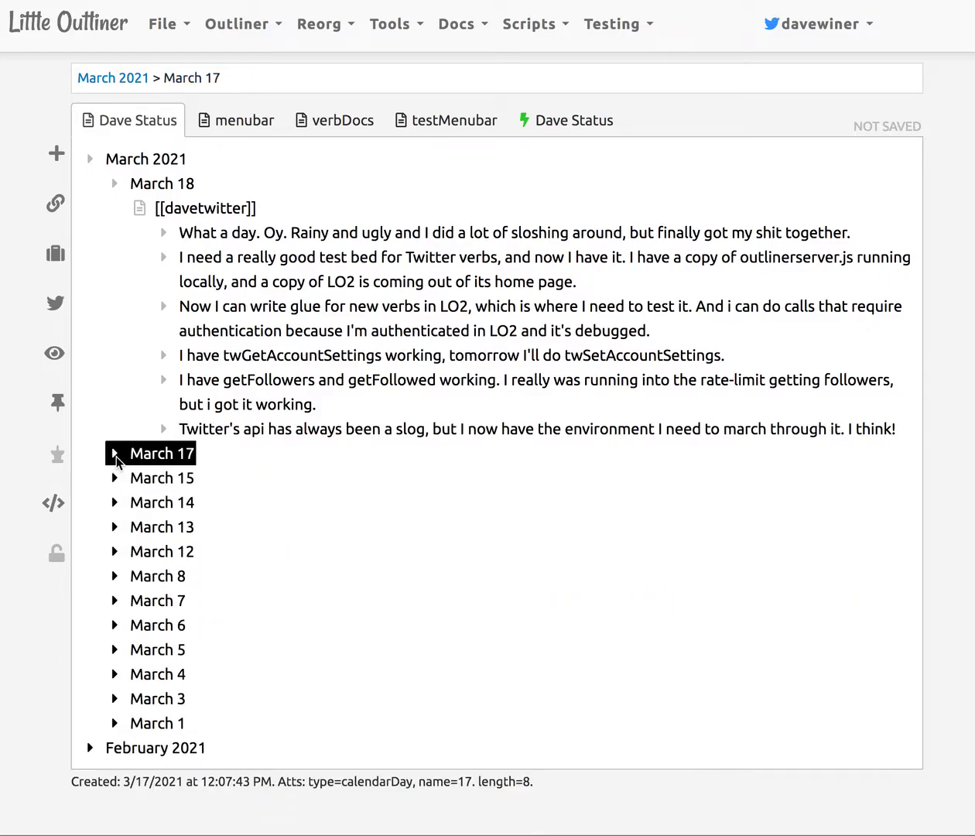
- Collapse the whole March 2021 month and expand it again to view its list of days
left_click(116, 185)
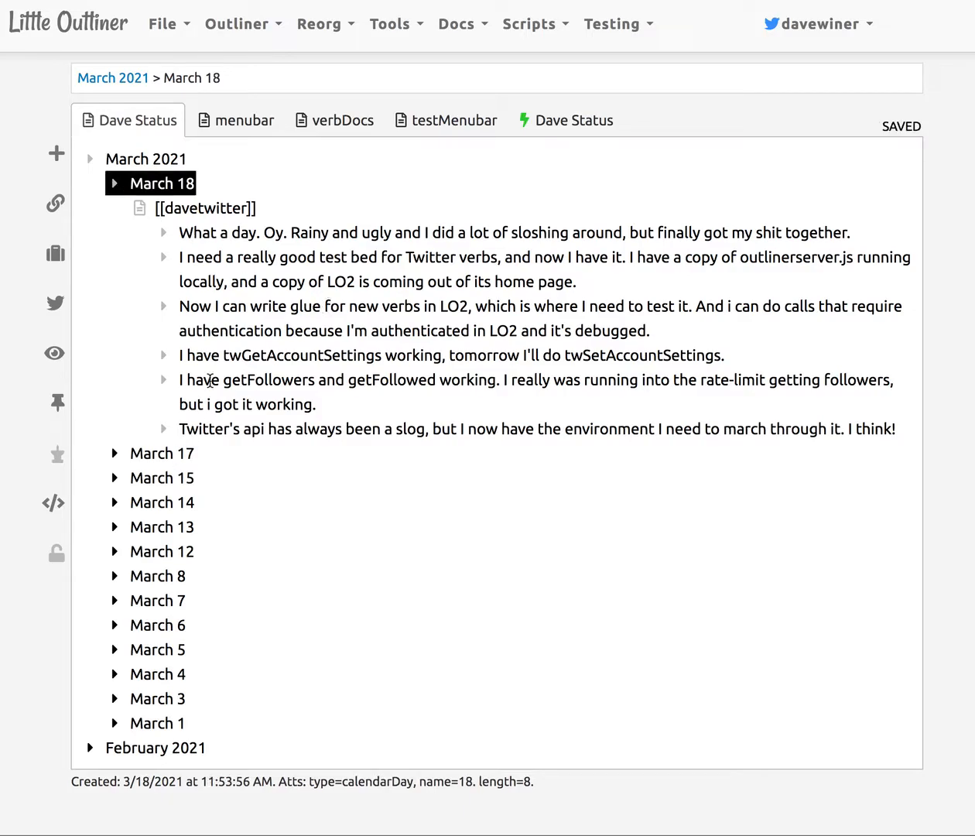
left_click(90, 160)
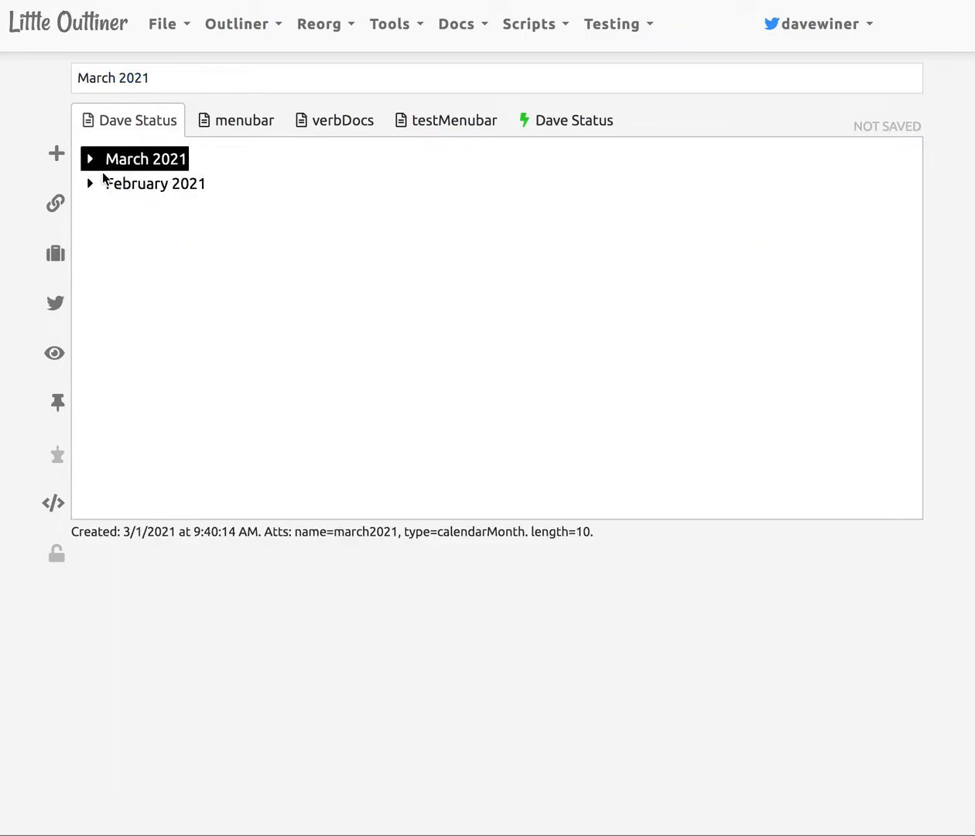
left_click(93, 163)
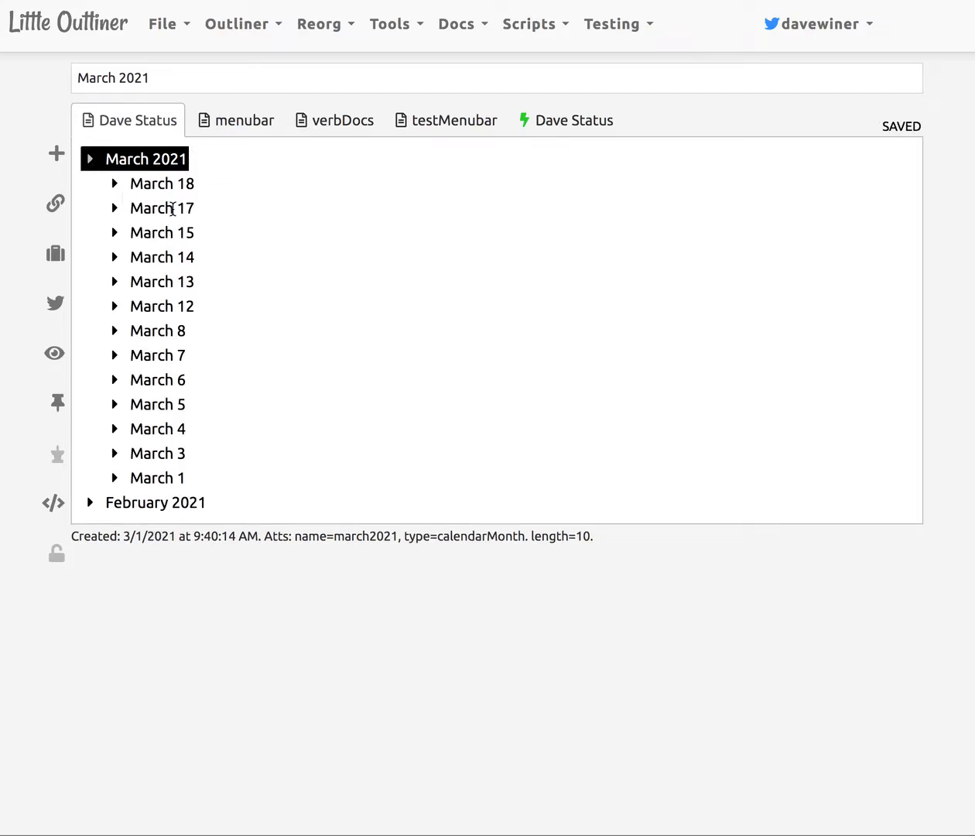
- View the contents of March 18's [[davetwitter]] note, collapse the note, and expand March 17 to see its notes
left_click(110, 187)
left_click(110, 186)
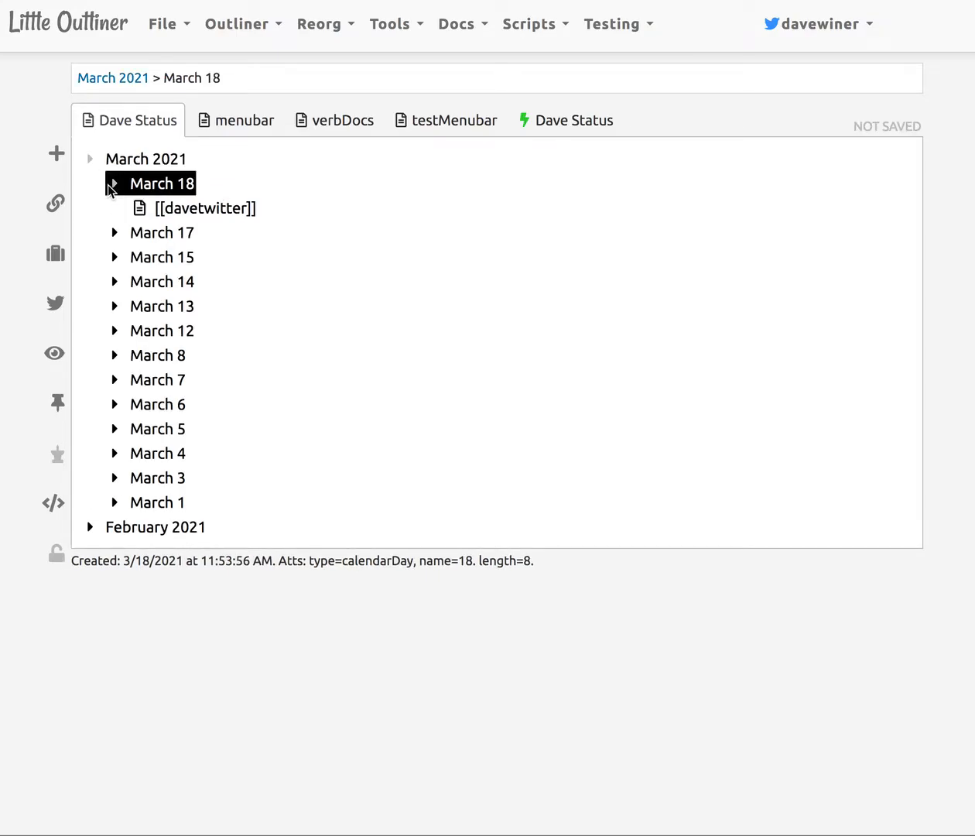
left_click(138, 210)
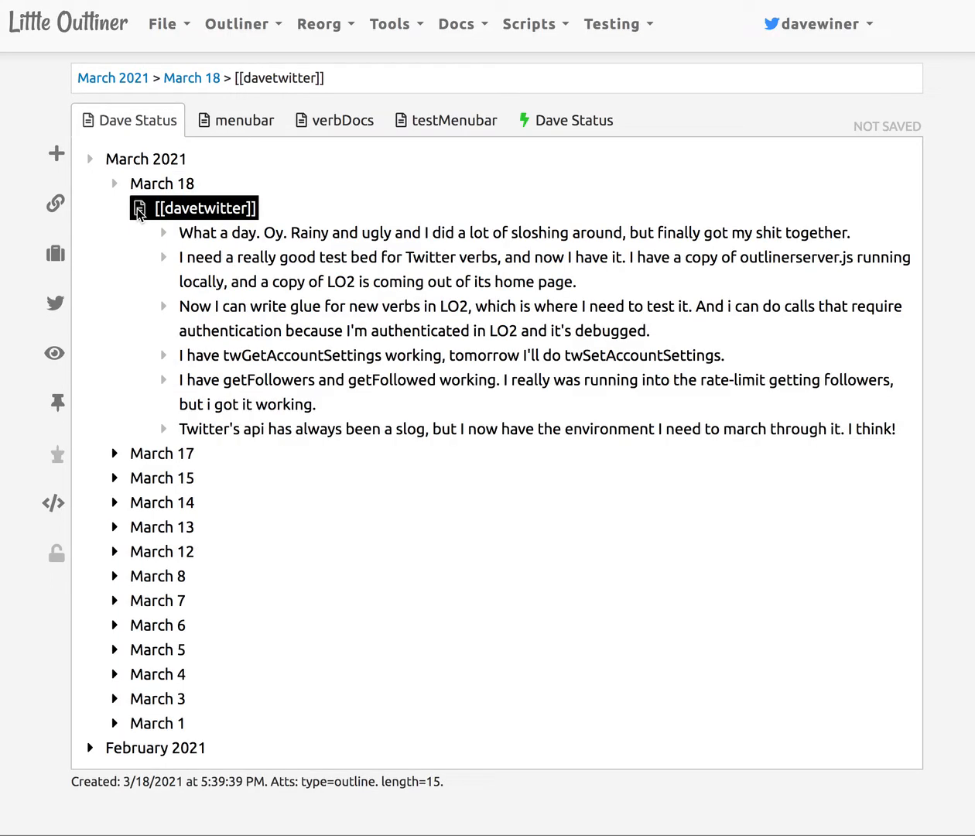
left_click(140, 210)
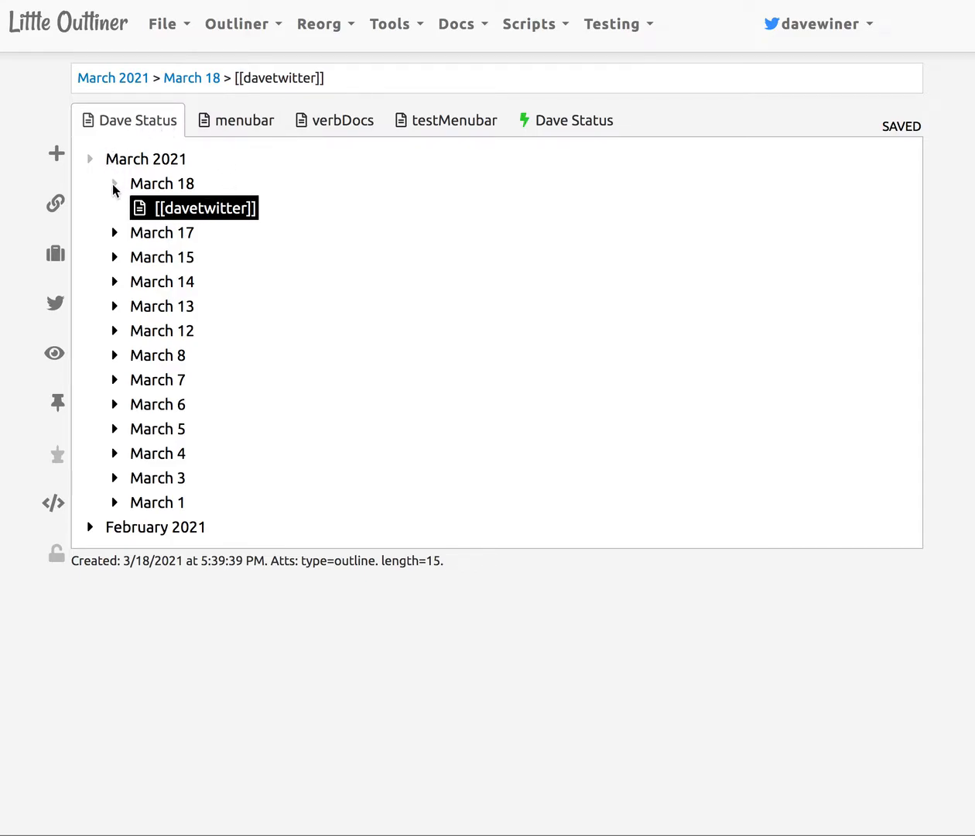
left_click(118, 236)
left_click(115, 234)
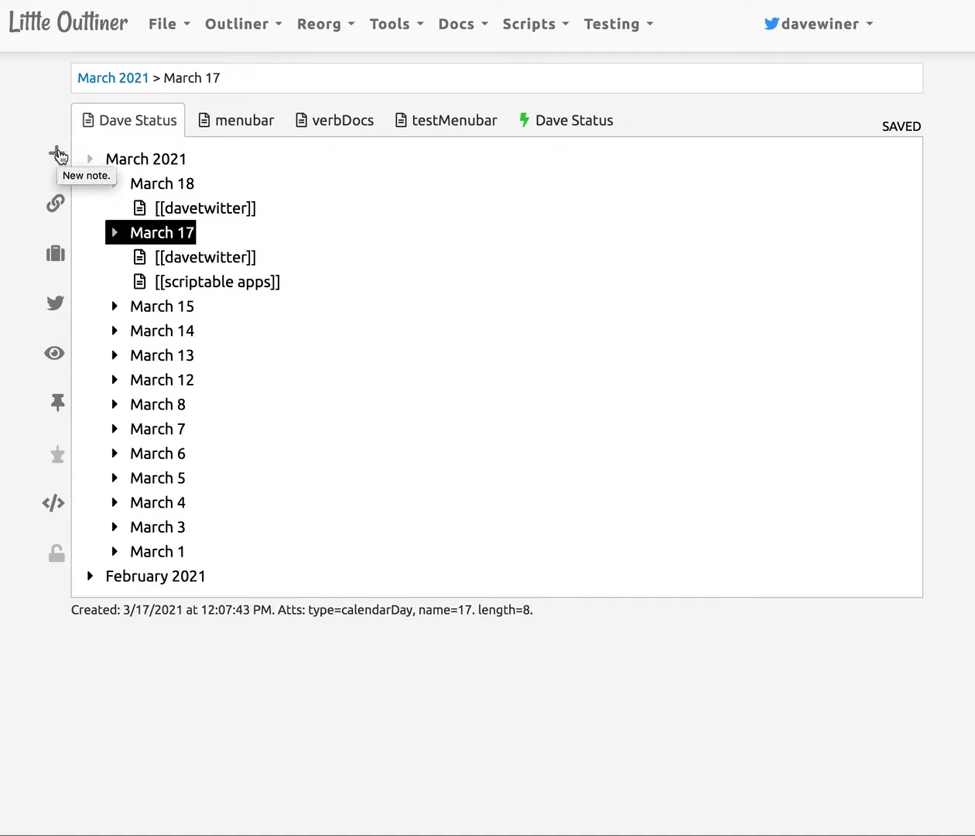
- Create a new note for today, March 19, with the title [[Demo for Roam Folk]]
left_click(56, 154)
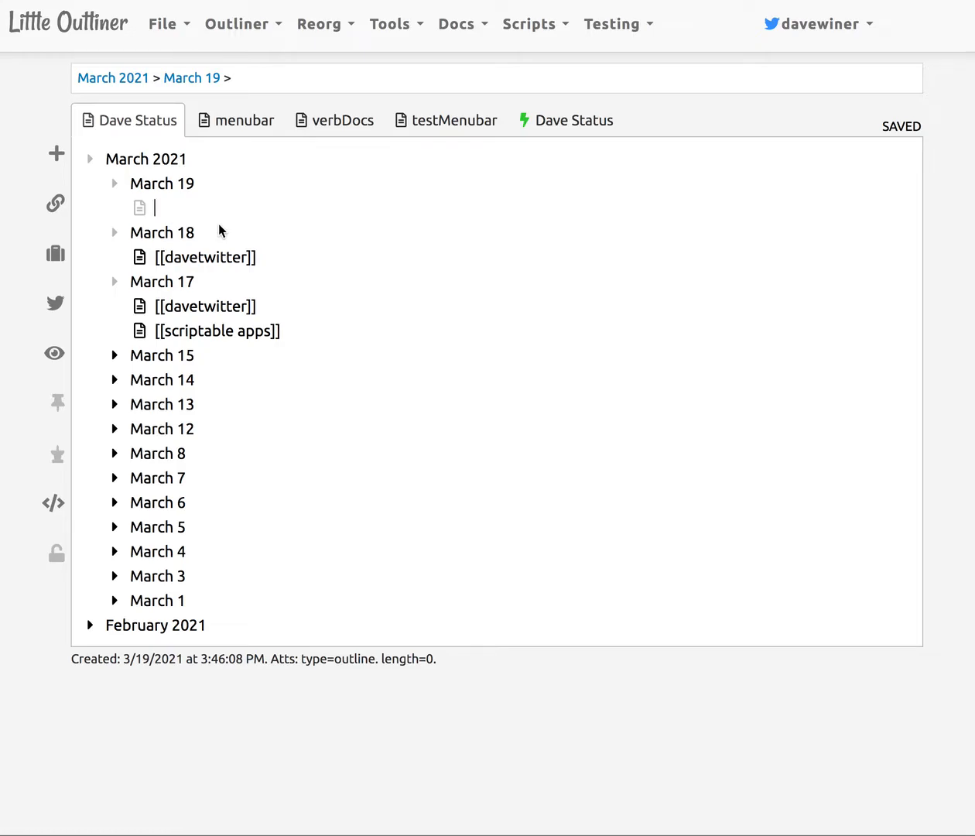
type("[[dem")
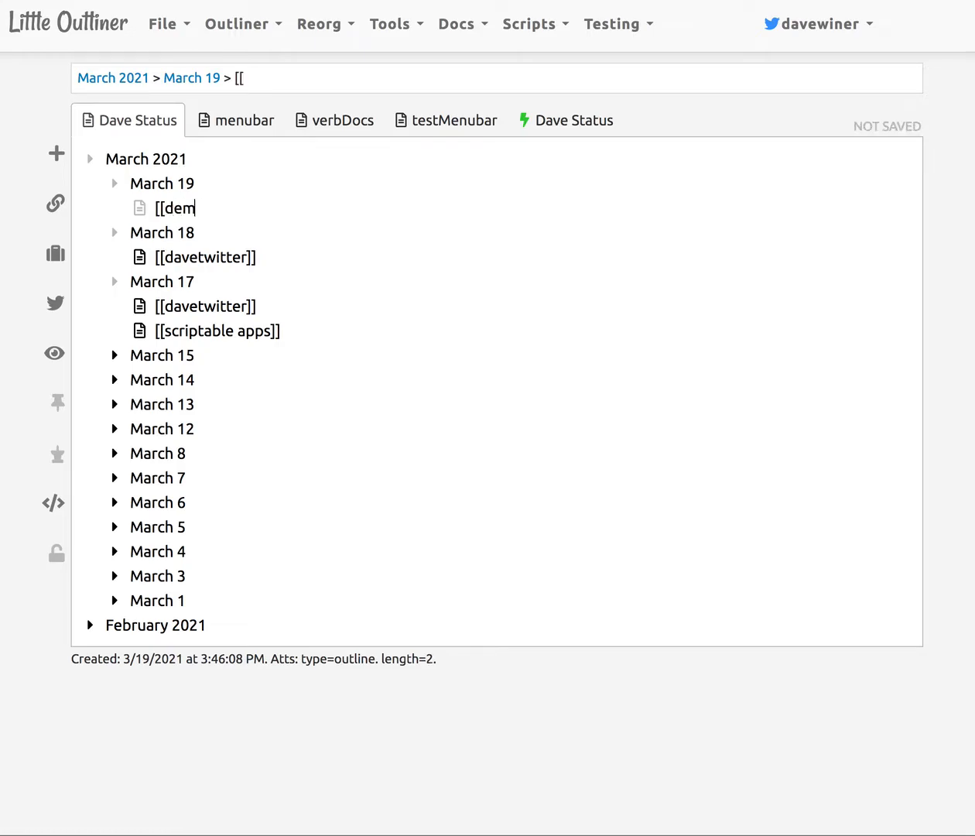
type("o for Ro")
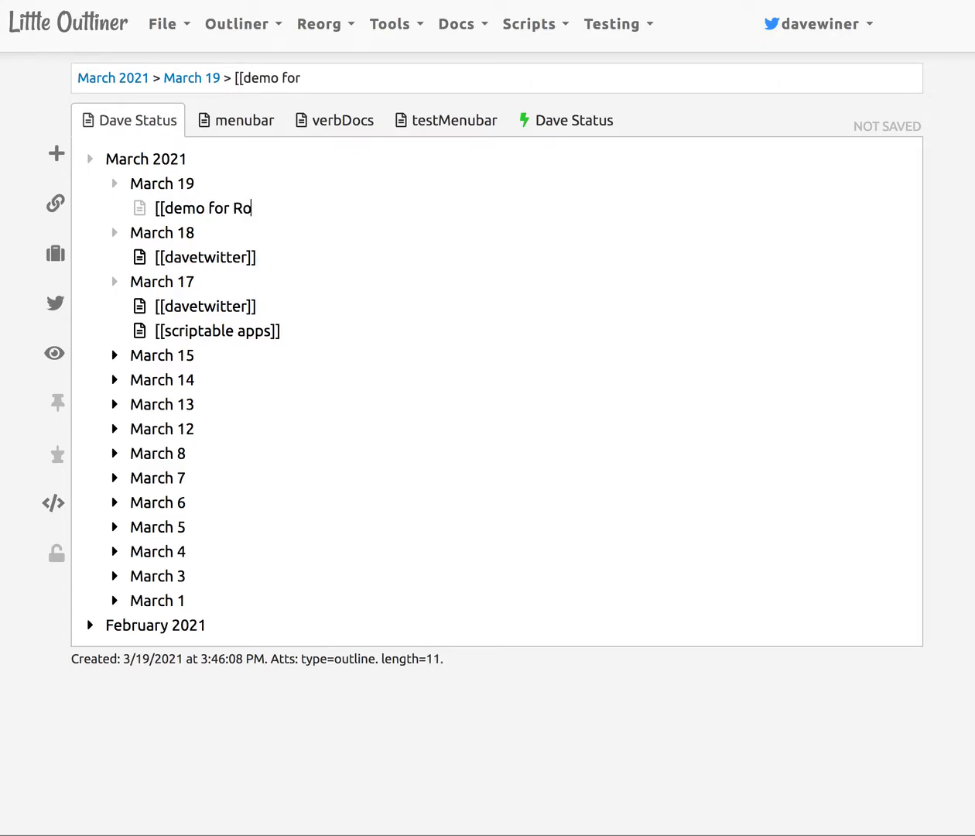
type("am Folk")
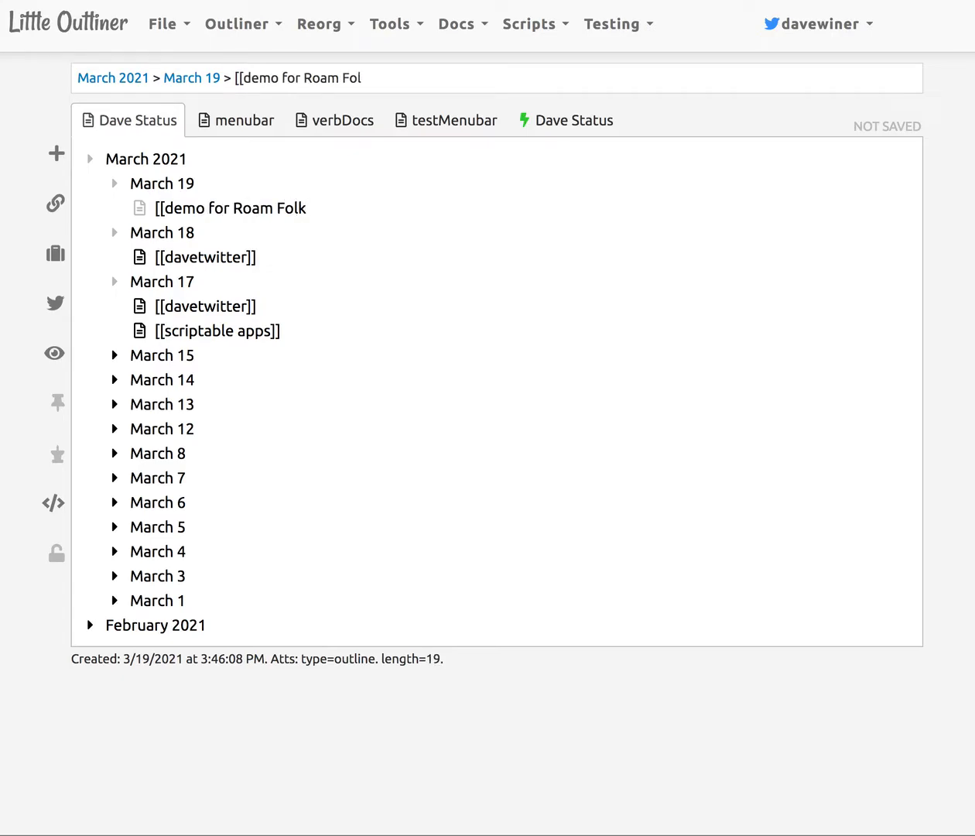
type("]]")
left_click(174, 208)
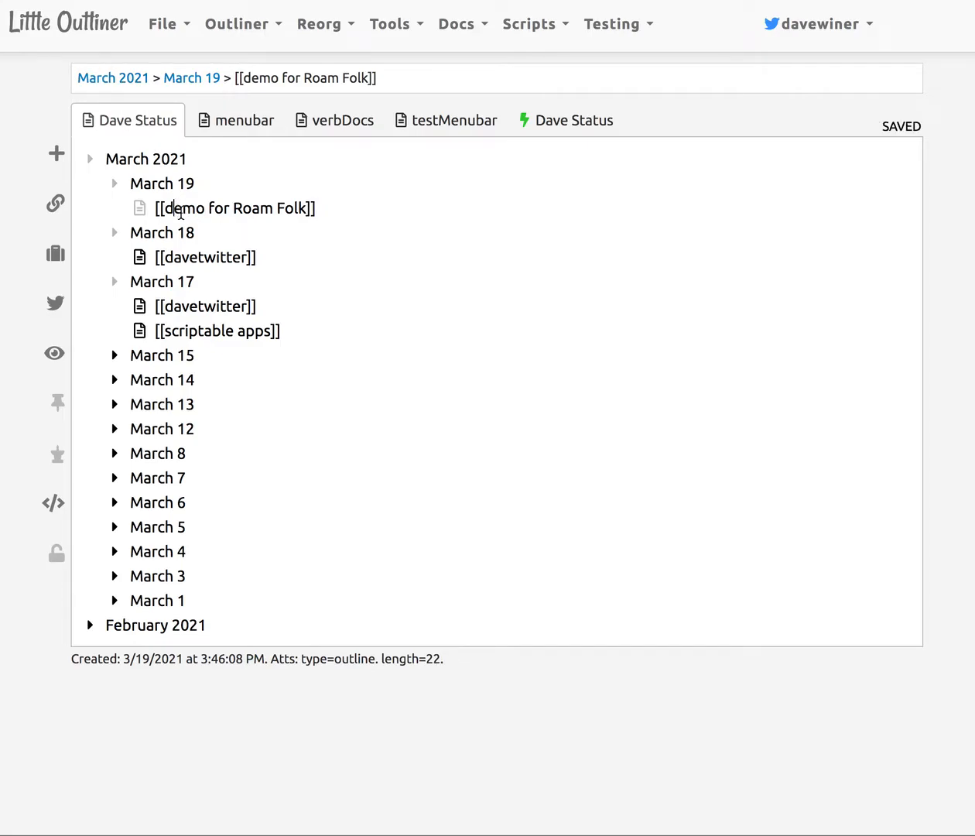
key("BackSpace")
type("D")
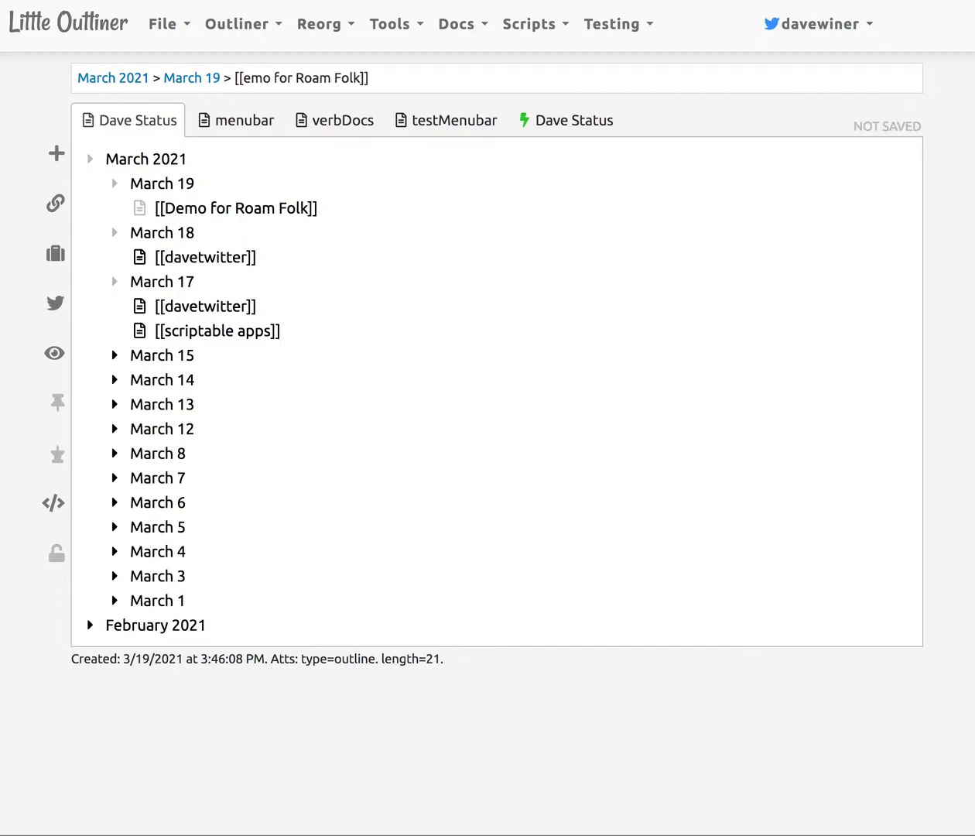
left_click(142, 210)
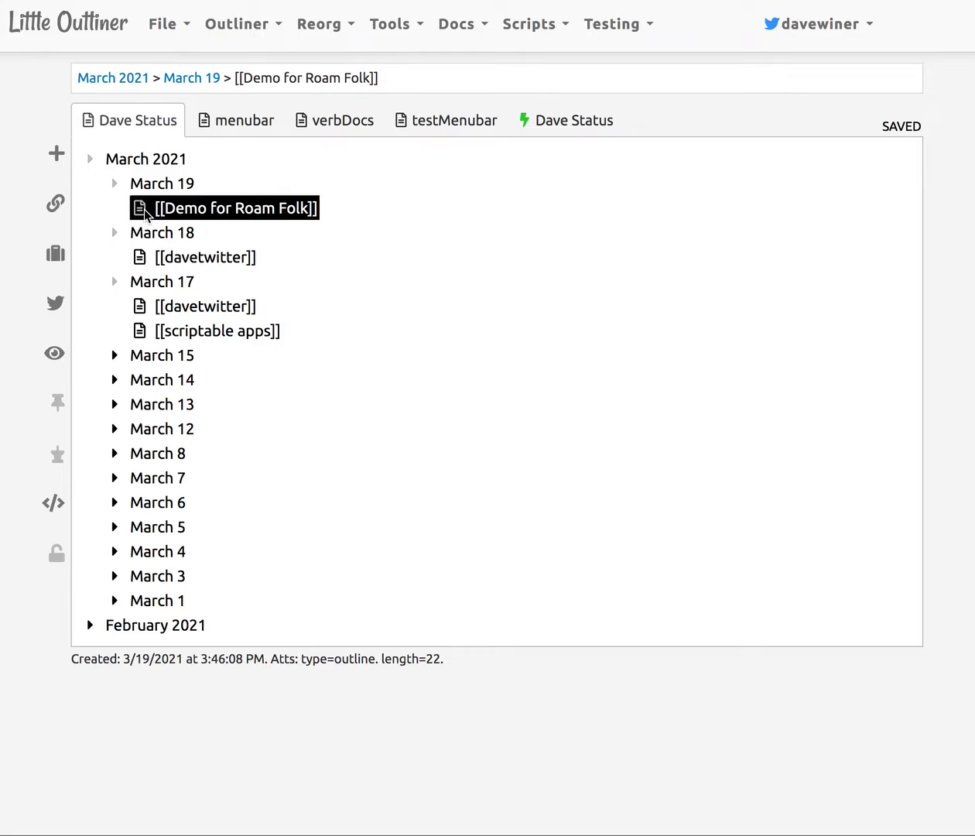
- Add an indented line under [[Demo for Roam Folk]] reading "now is the time for all good men to come to the aid of their country"
key("Return")
key("Tab")
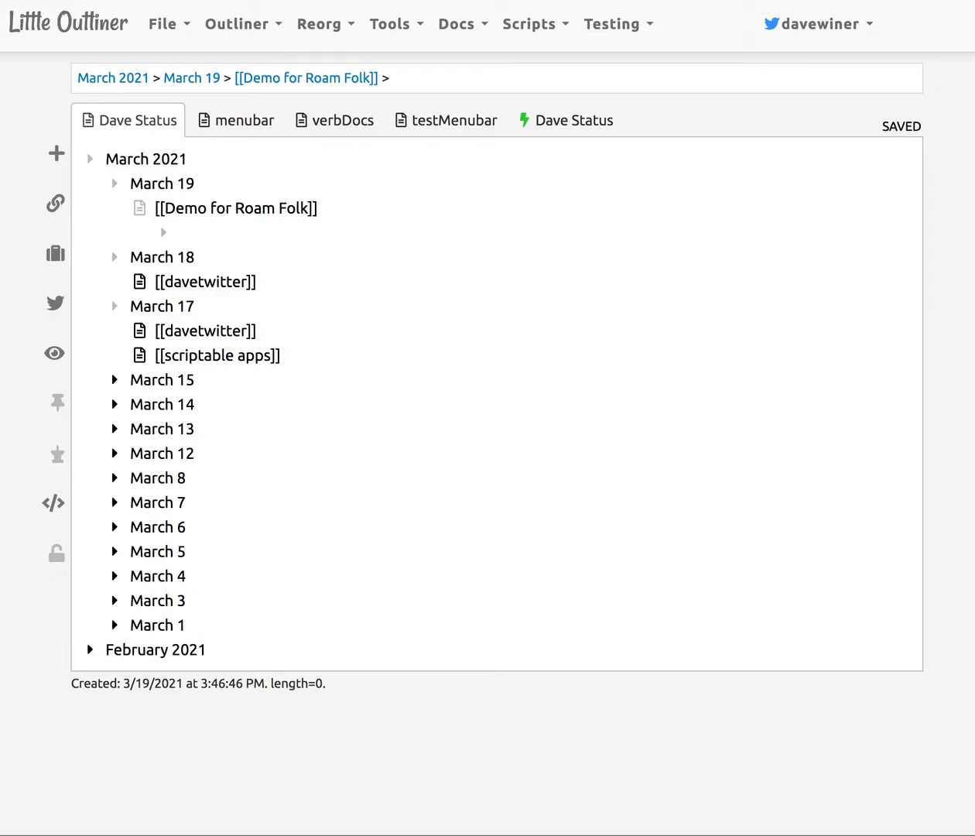
type("th")
key("BackSpace")
key("BackSpace")
type("now is the time ")
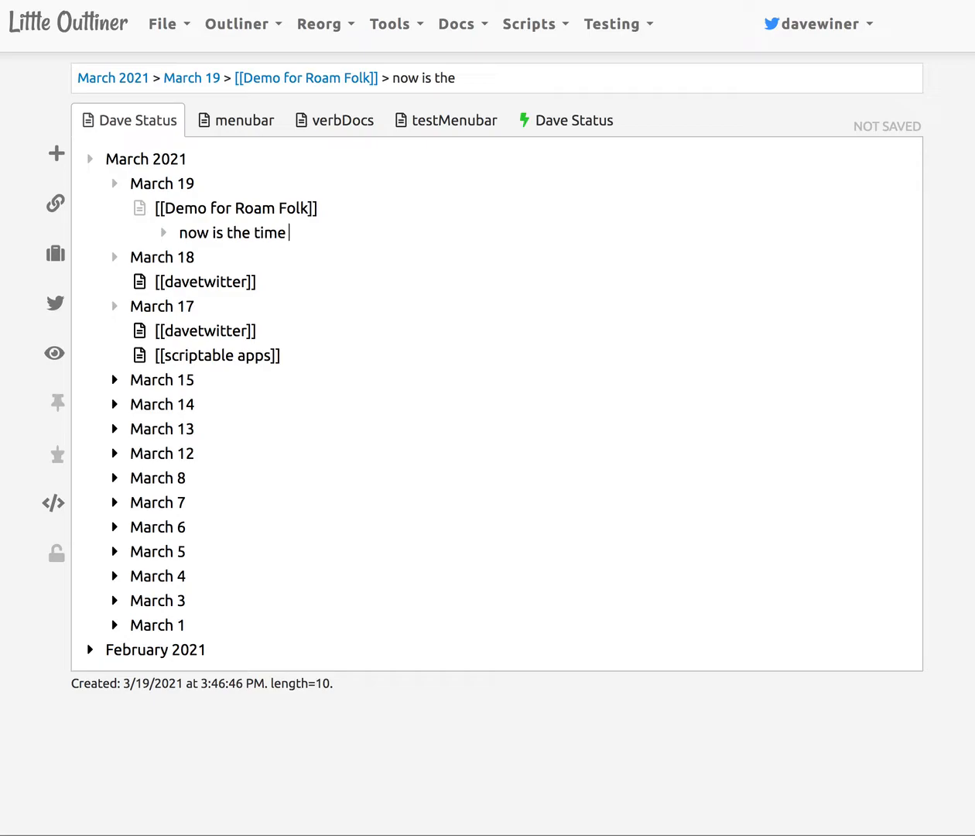
type("for all good me")
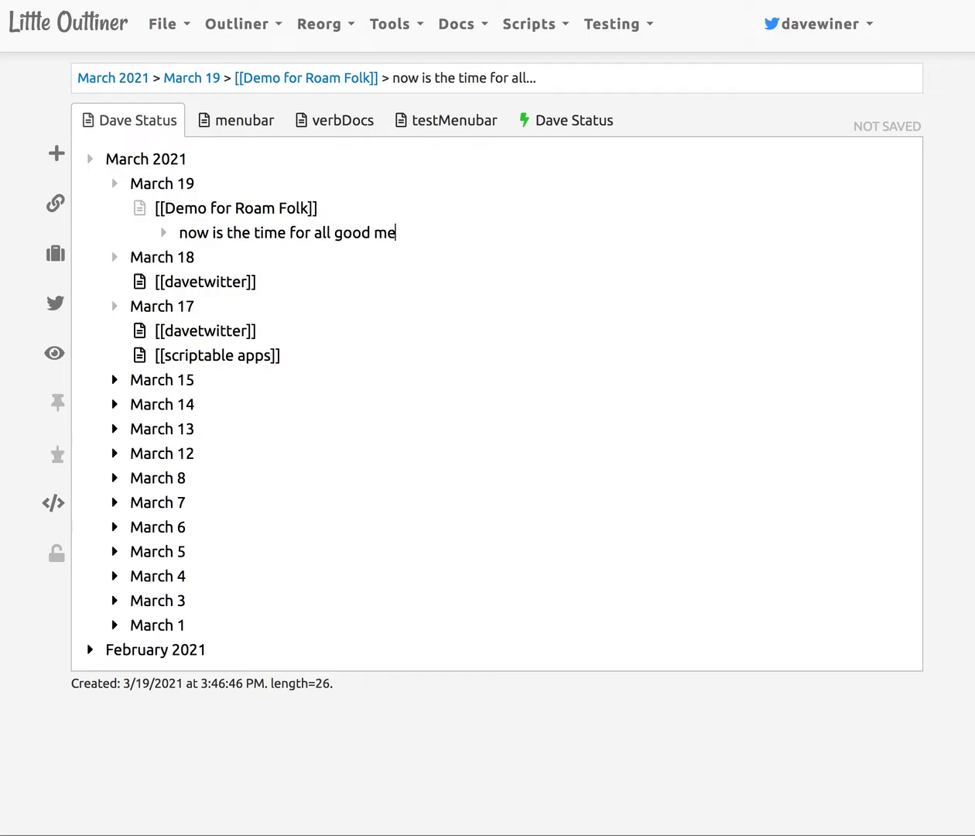
type("n to come to")
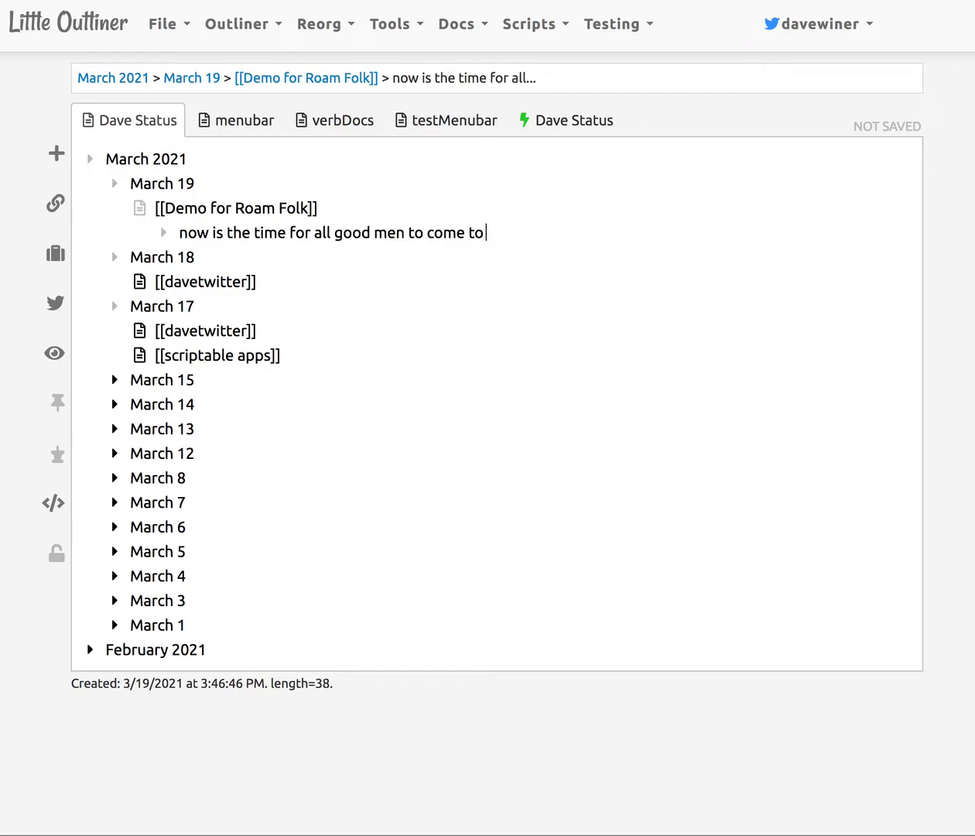
type(" the aid of their")
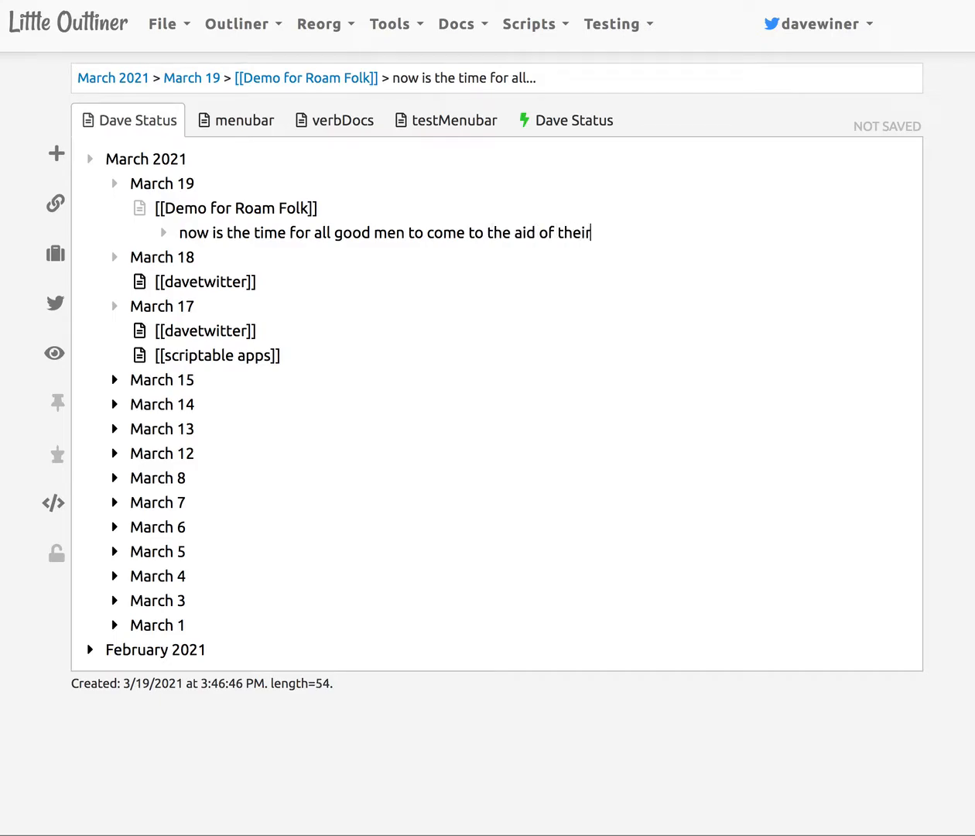
type(" country")
left_click(163, 233)
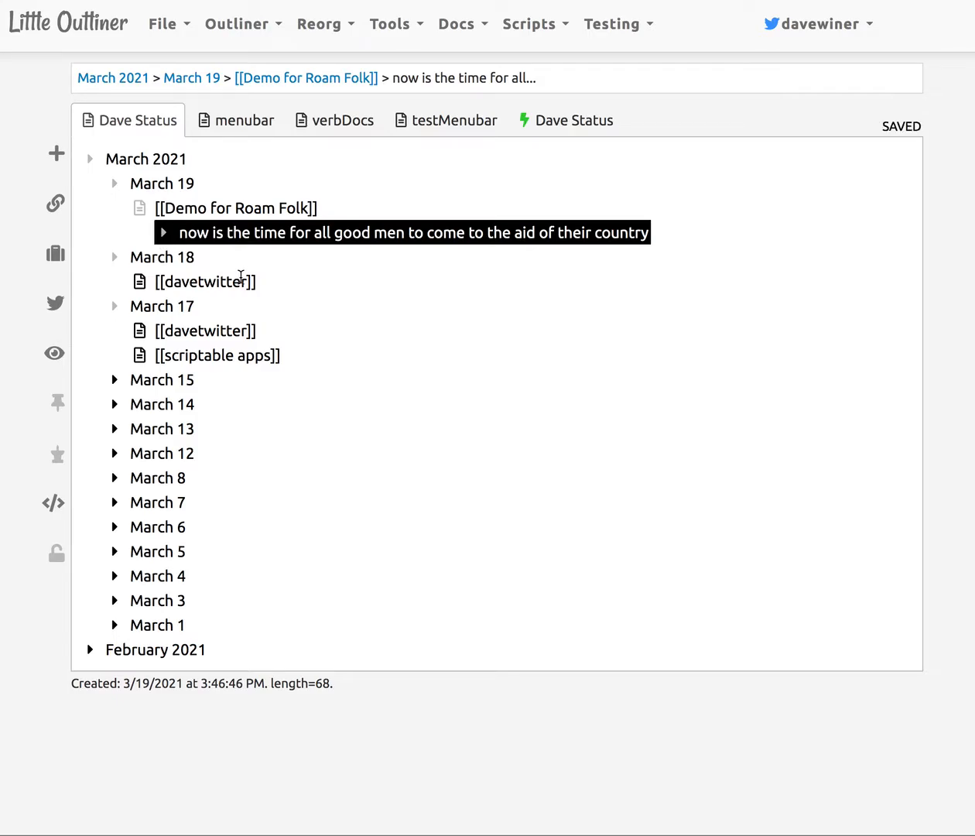
left_click(57, 153)
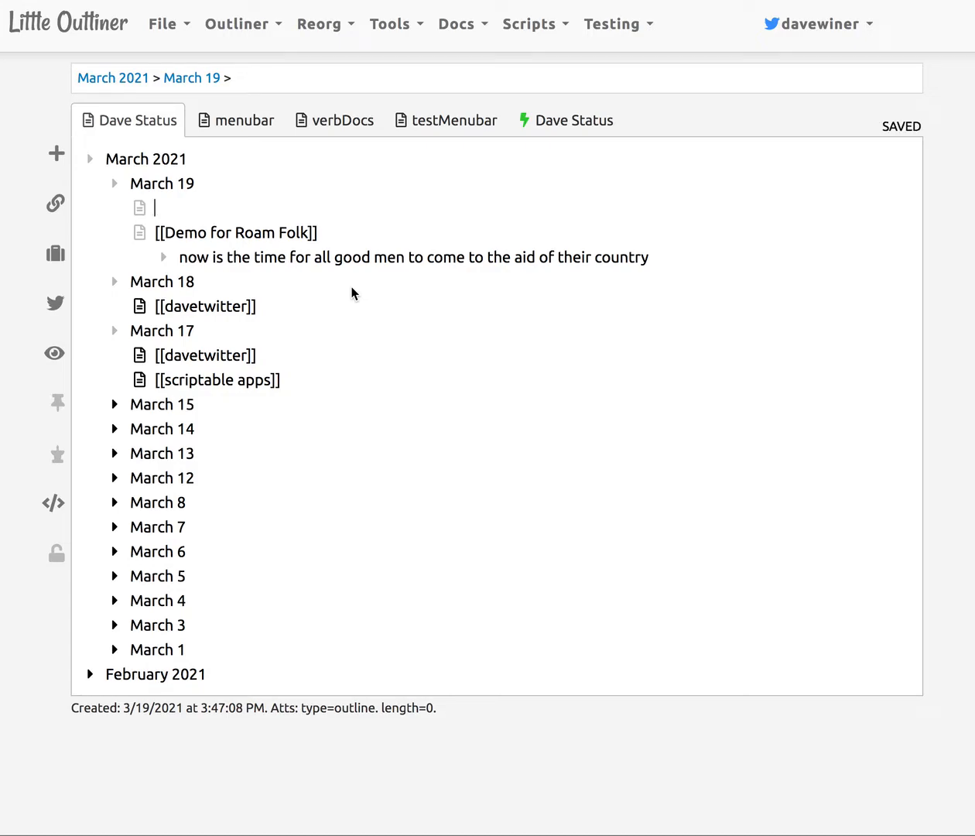
type("[")
key("BackSpace")
left_click(139, 209)
key("BackSpace")
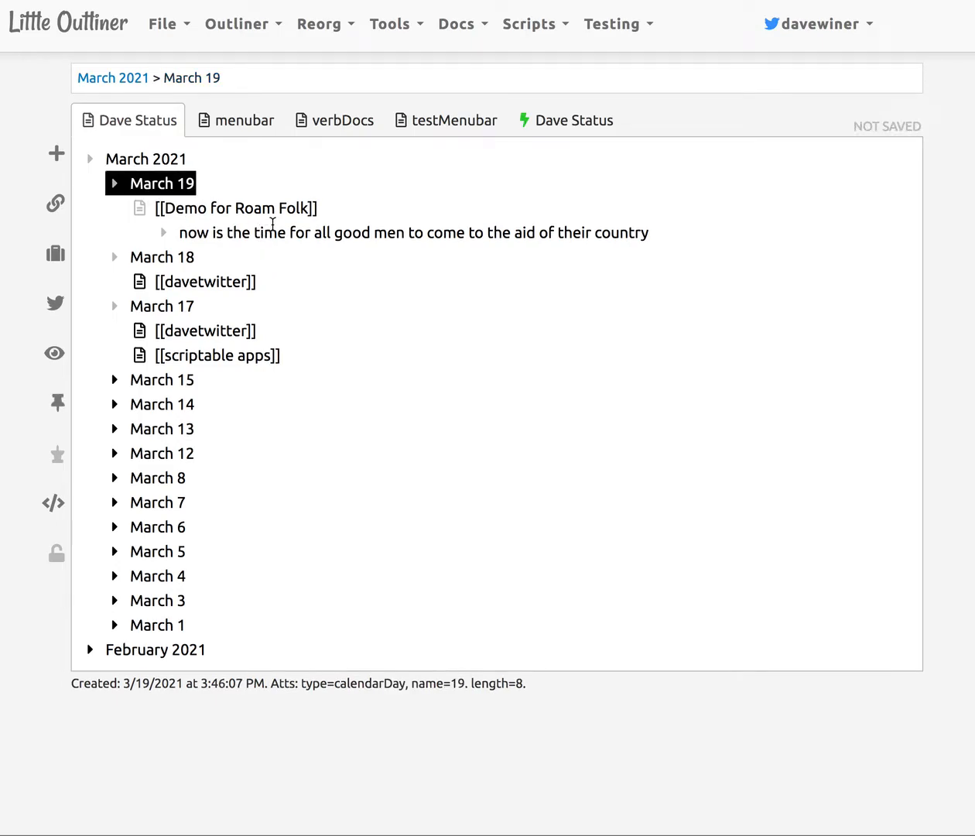
- Examine the structure of the [[Demo for Roam Folk]] note and its subhead, and the contents of March 18's [[davetwitter]] note
left_click(153, 219)
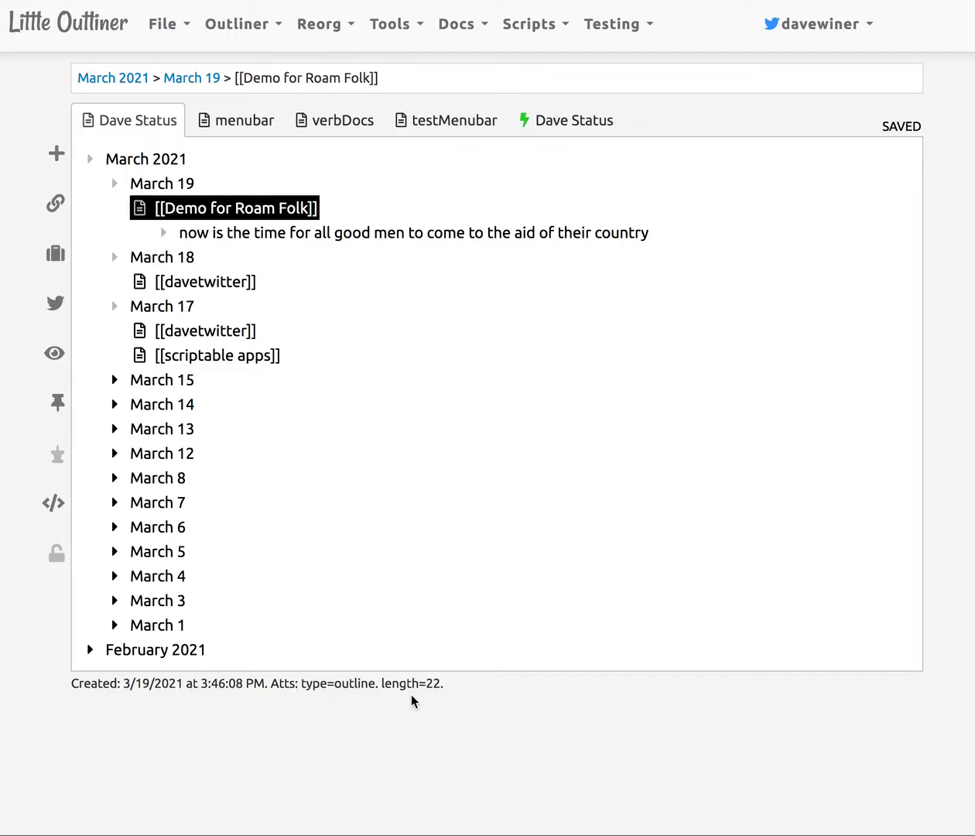
left_click(165, 233)
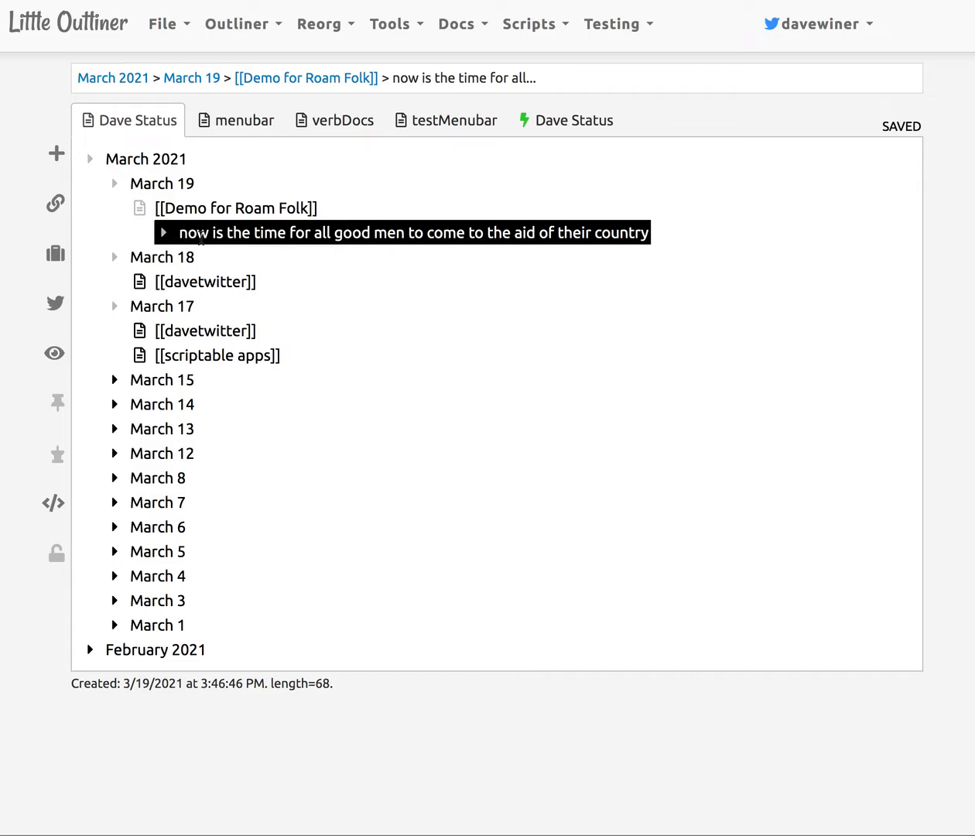
left_click(146, 212)
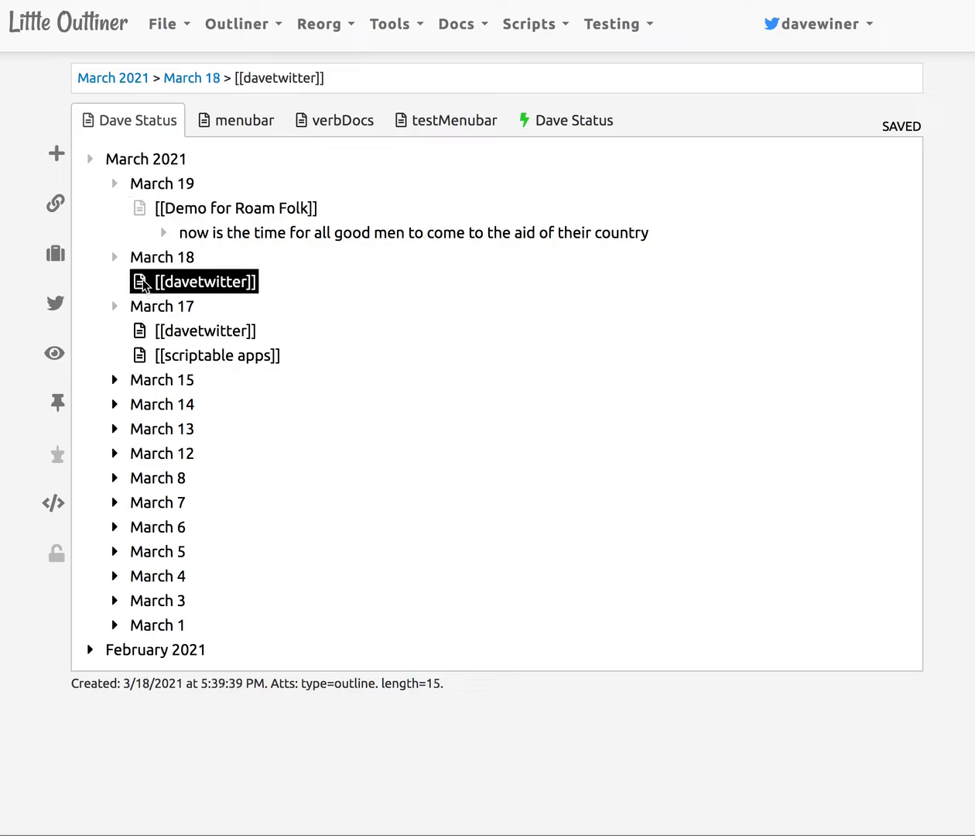
left_click(140, 282)
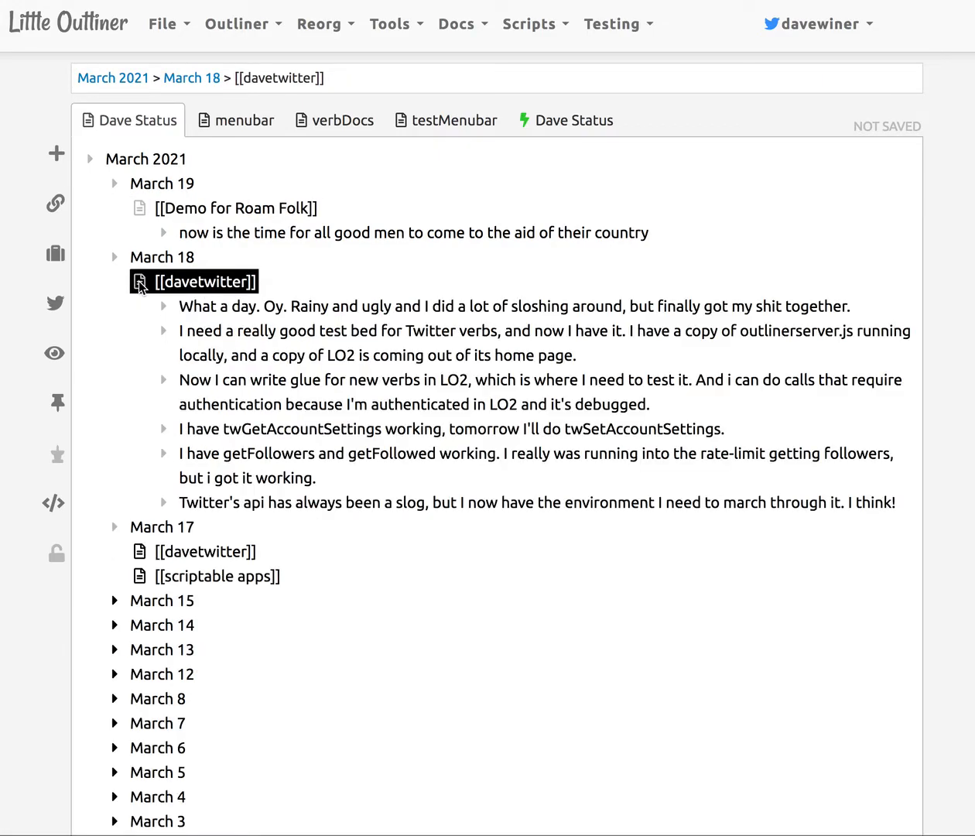
left_click(140, 283)
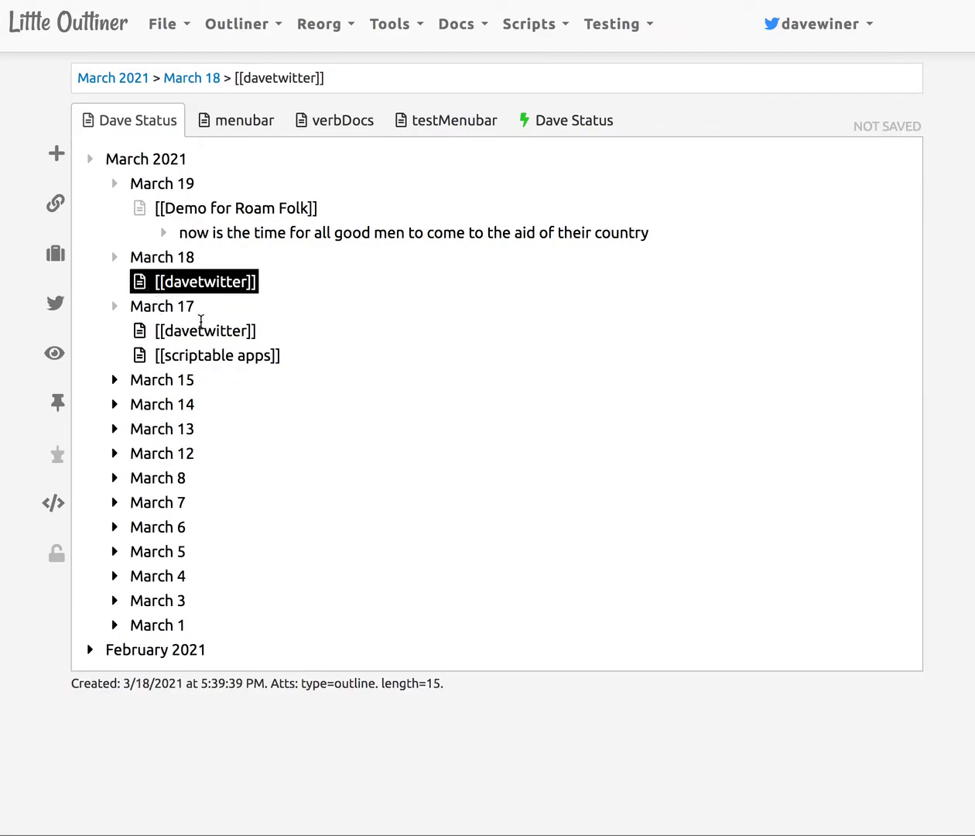
left_click(140, 282)
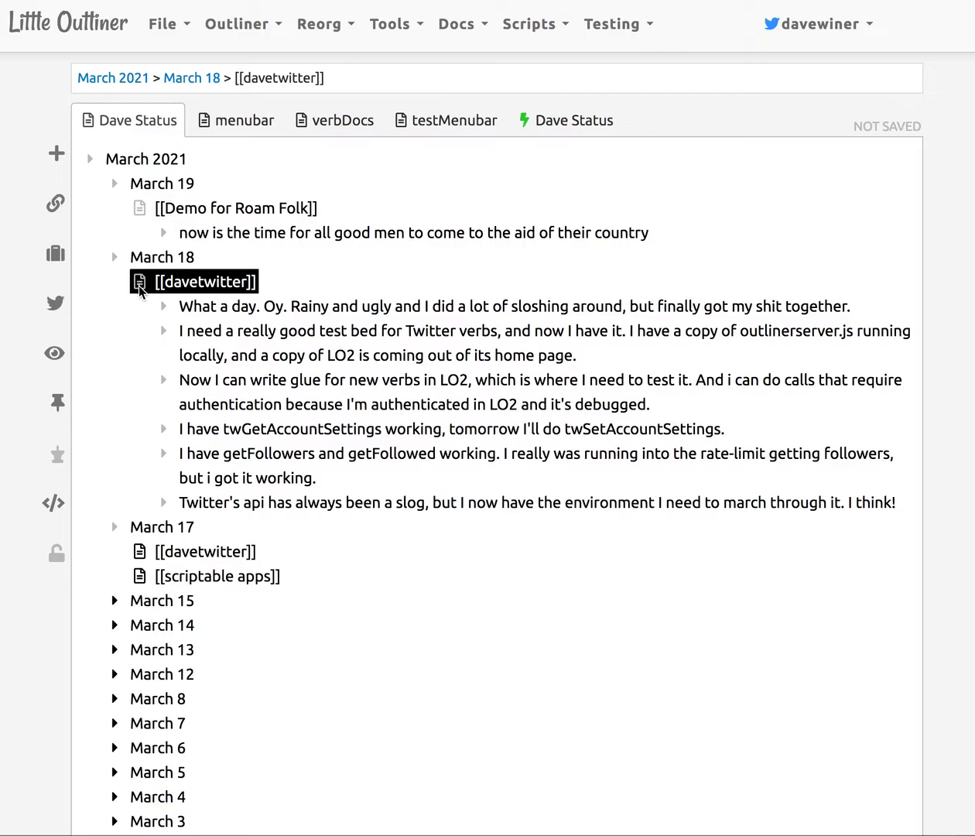
left_click(140, 283)
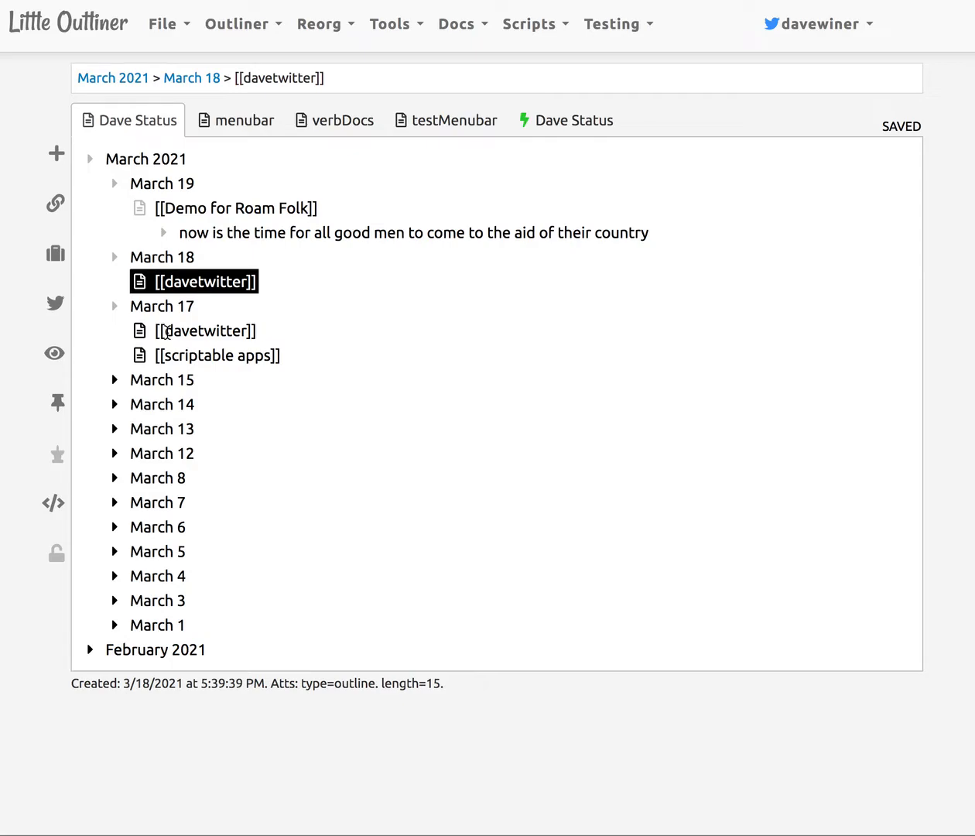
left_click(145, 211)
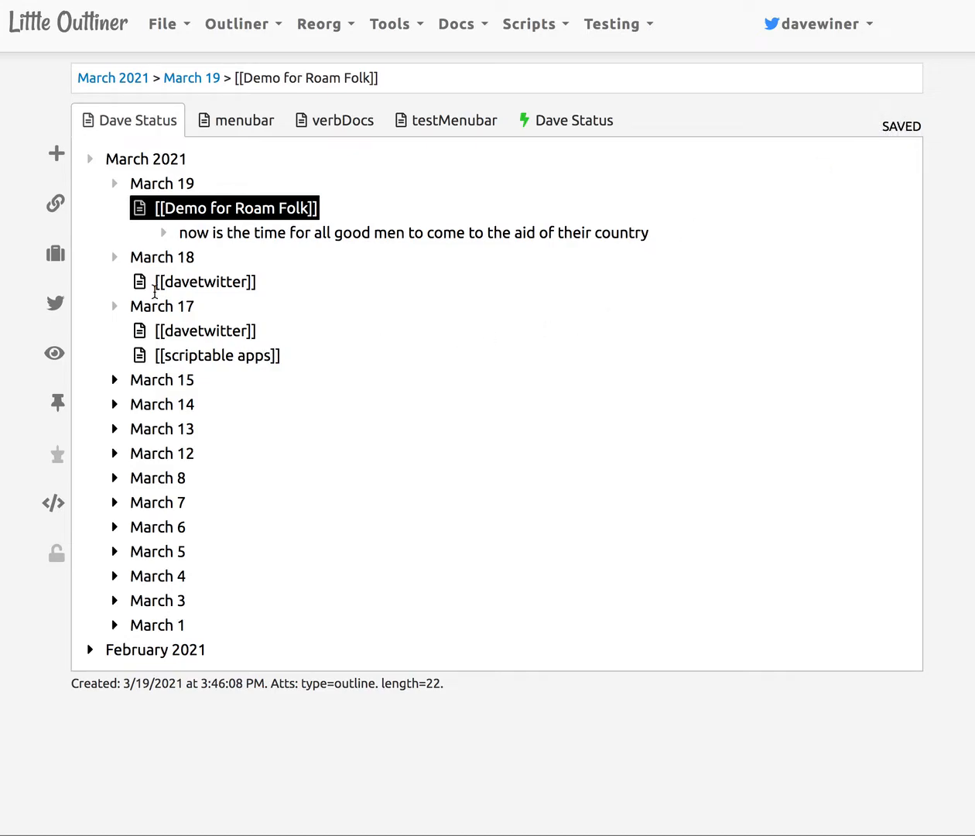
- Examine the type and creation details of [[Demo for Roam Folk]], its subhead, and the [[davetwitter]] notes under March 18 and March 17
left_click(164, 234)
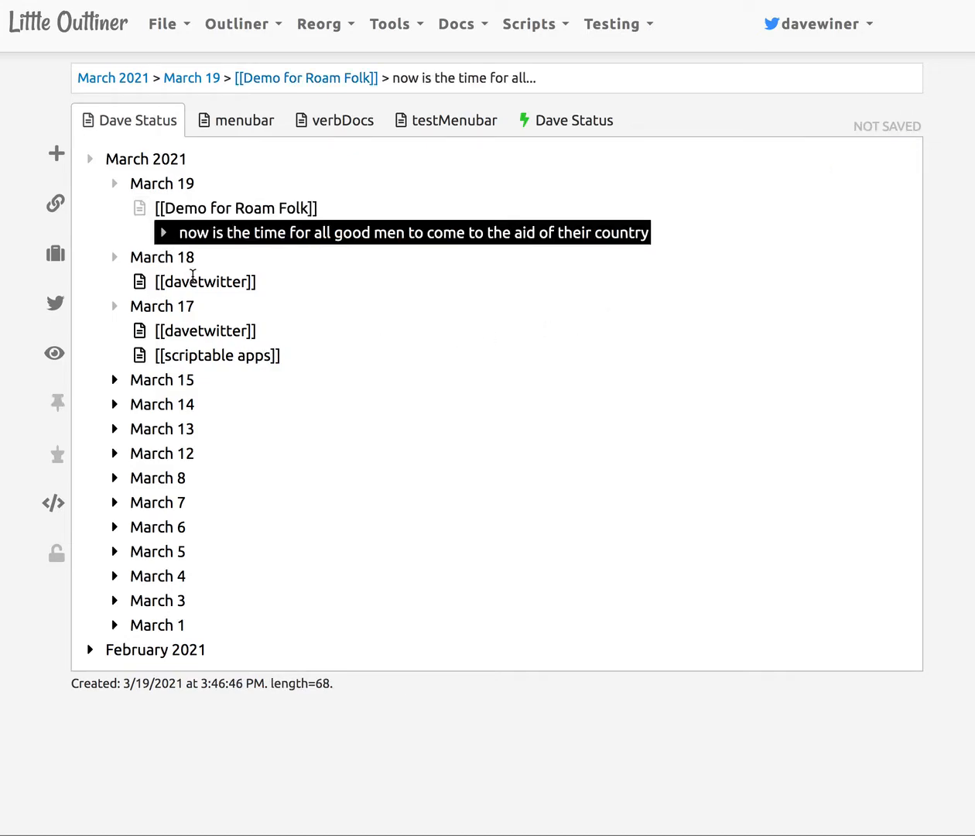
left_click(141, 284)
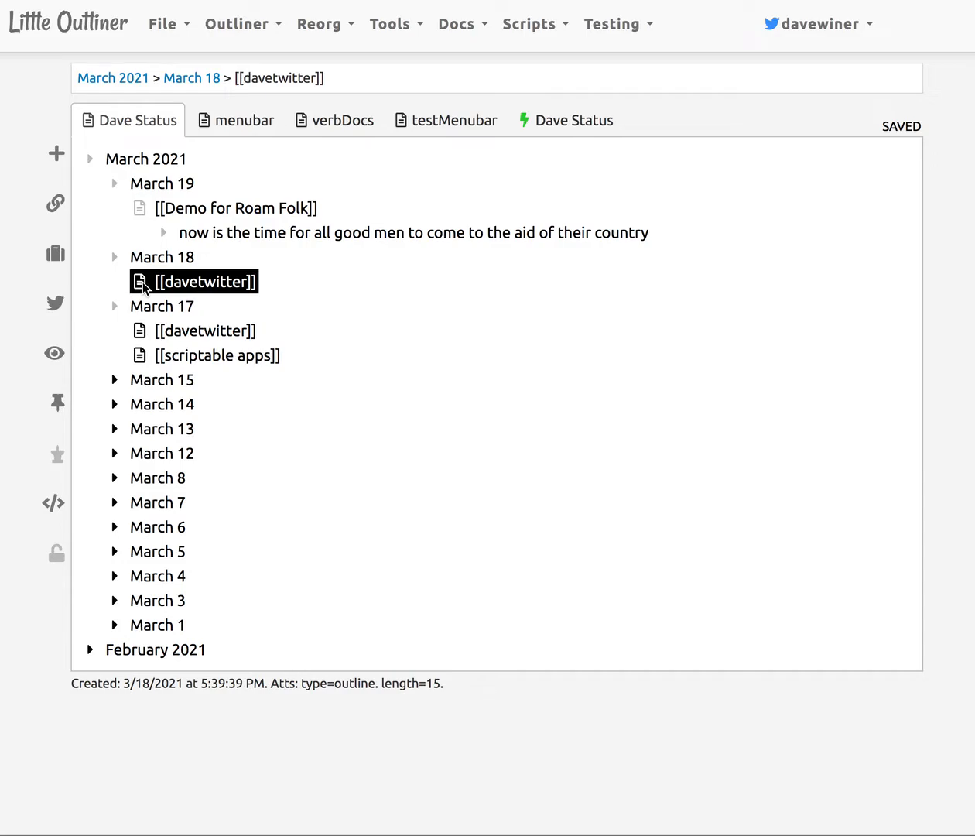
left_click(139, 334)
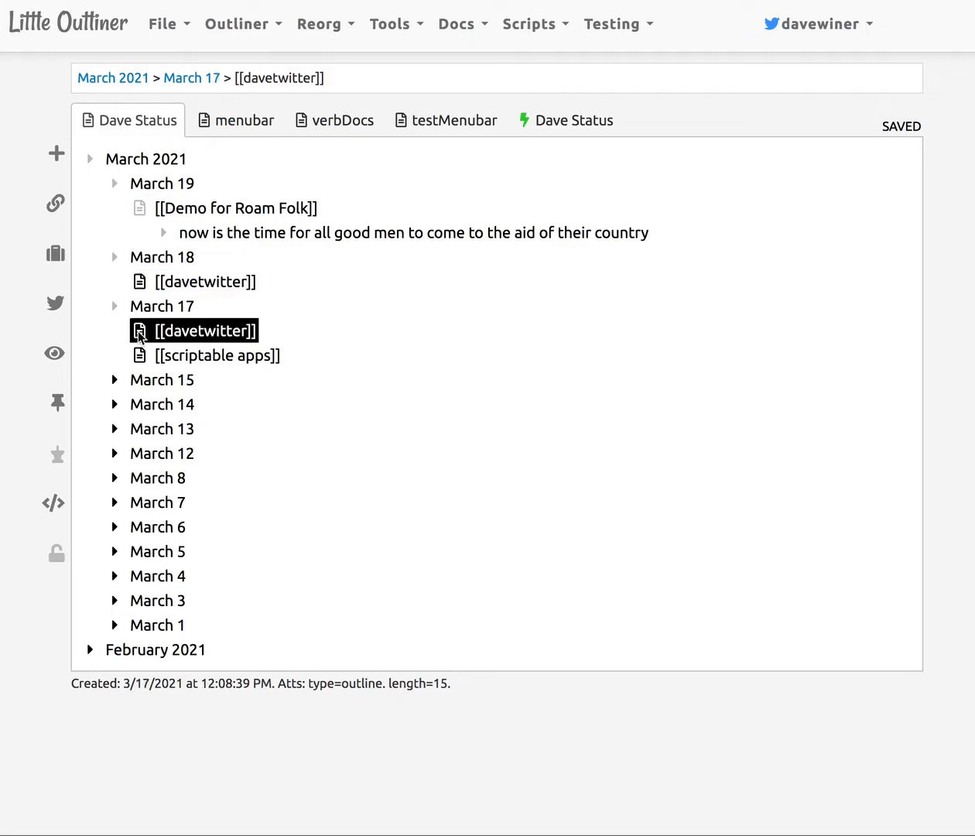
left_click(139, 207)
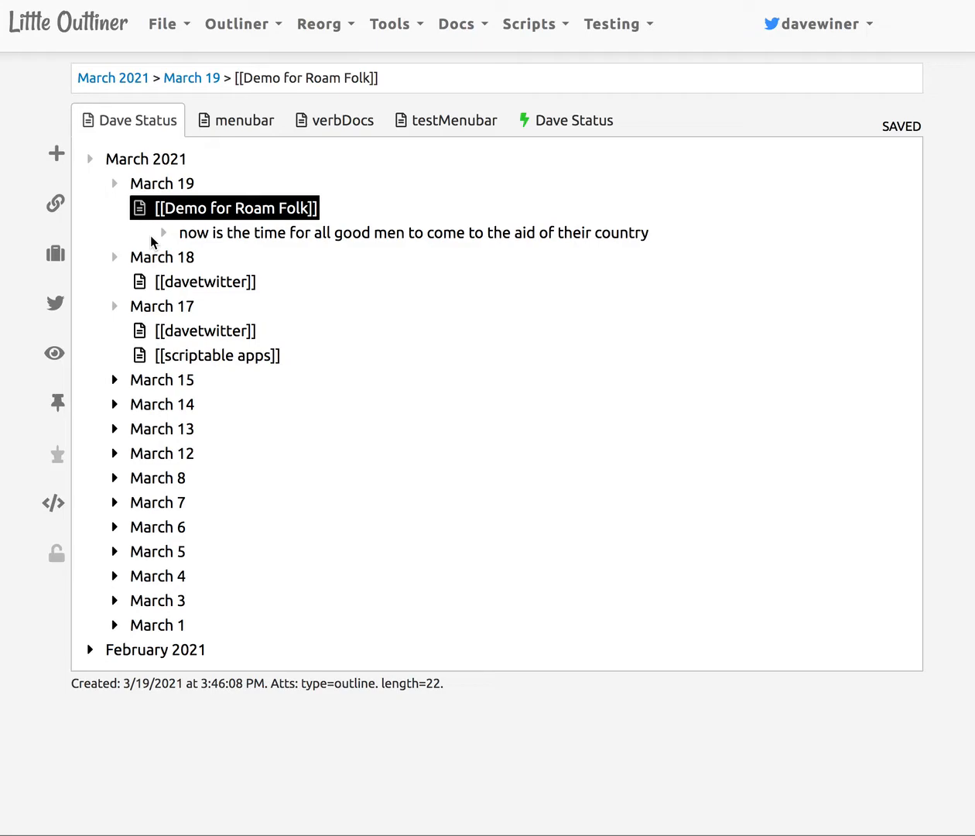
left_click(142, 282)
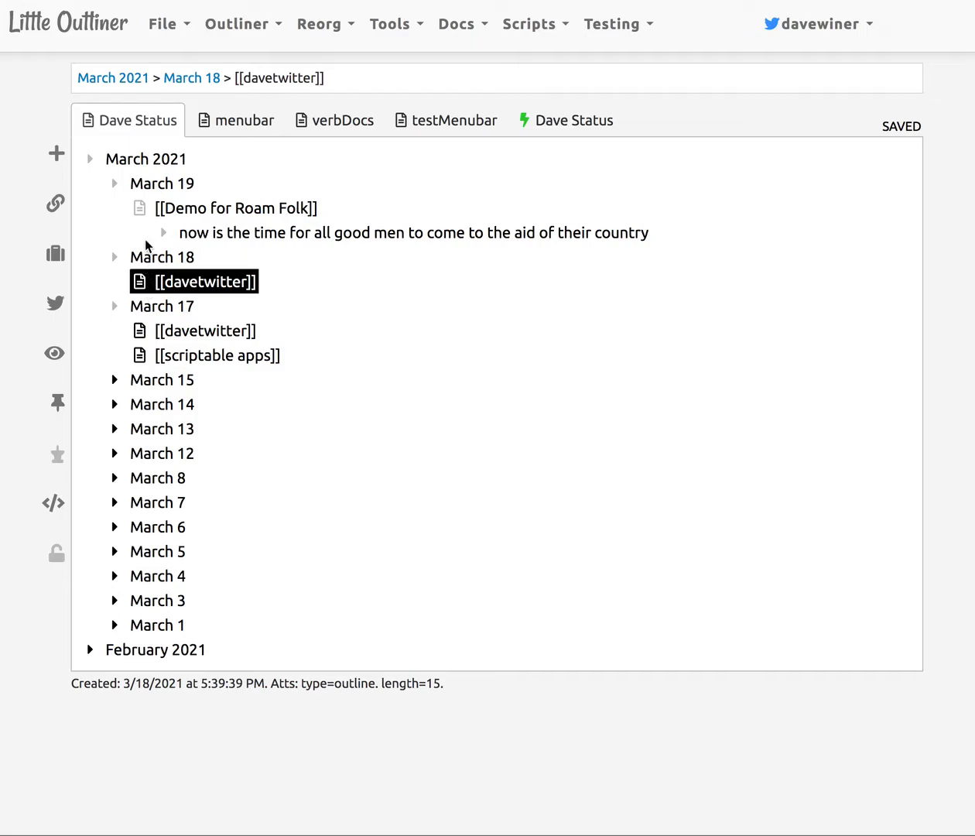
left_click(140, 209)
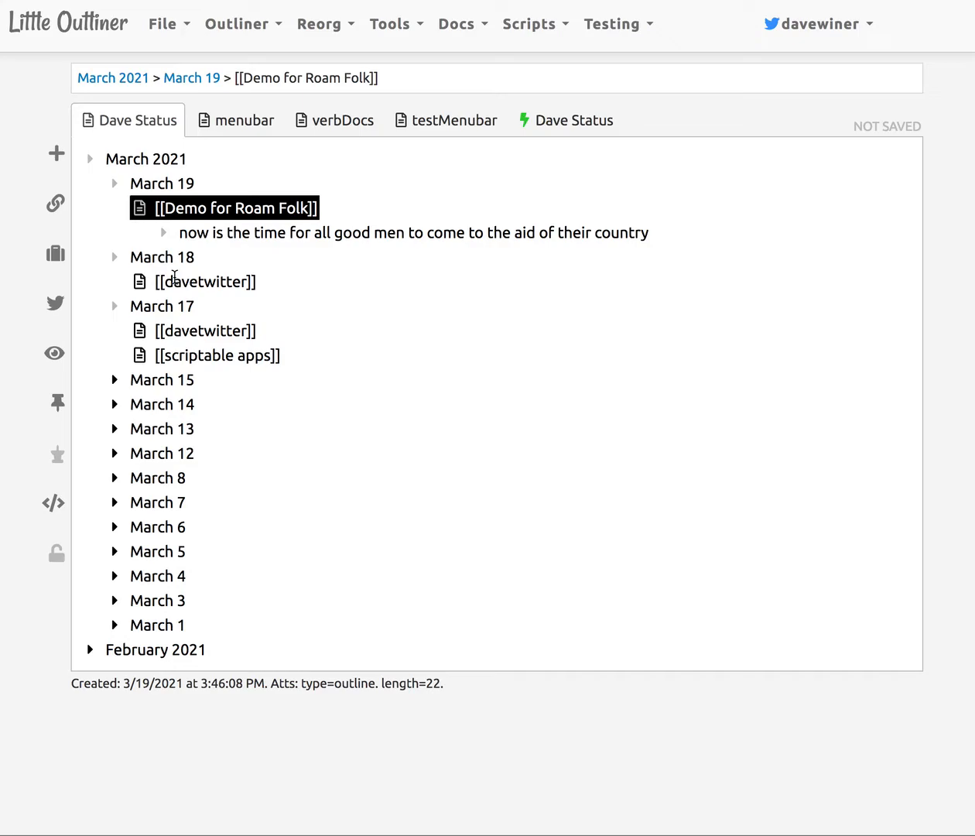
- Expand March 15 to see its notes, and compare [[Demo for Roam Folk]] with March 17's [[davetwitter]] and [[scriptable apps]] notes
left_click(123, 381)
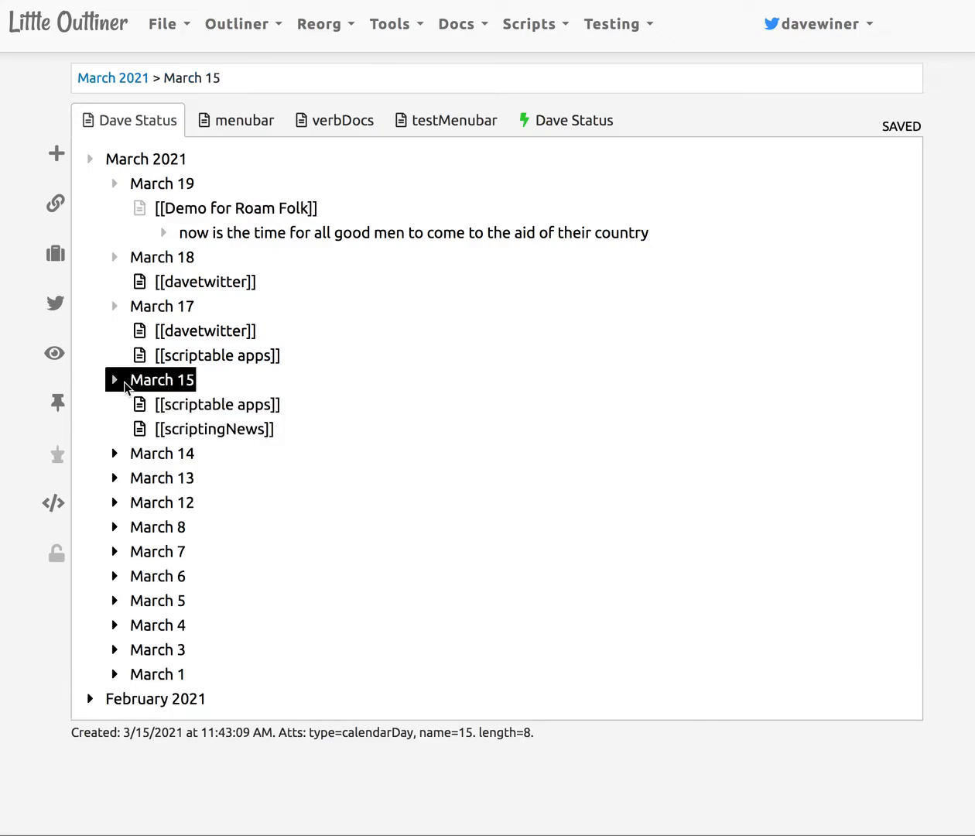
left_click(143, 210)
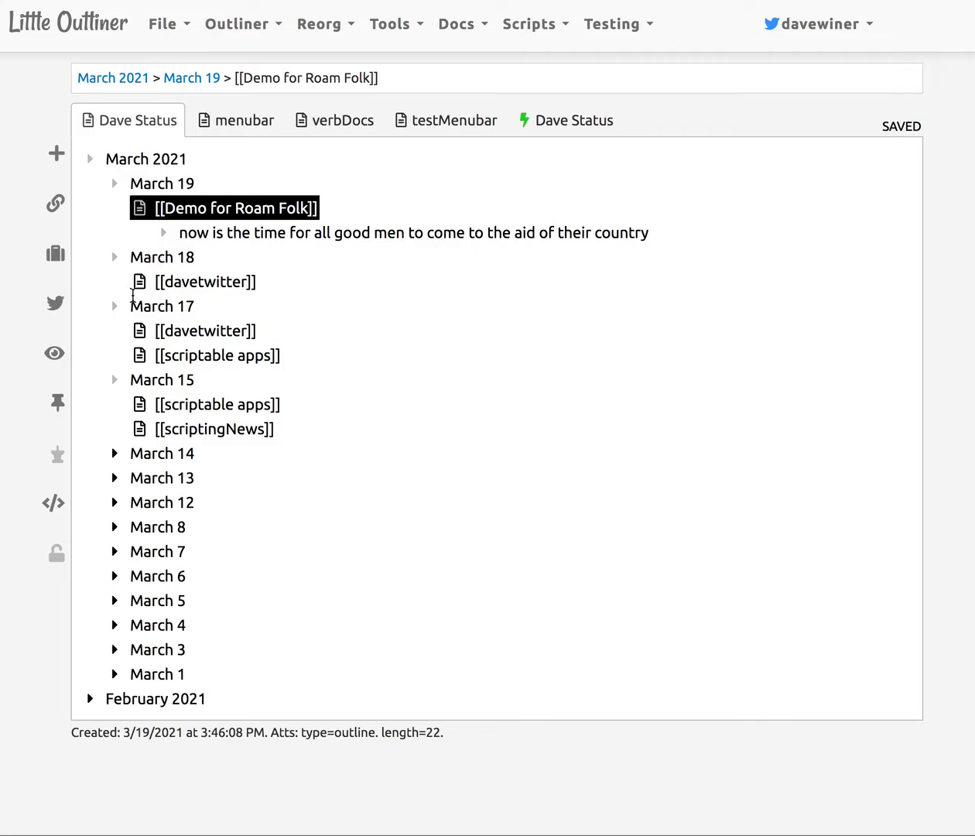
left_click(140, 331)
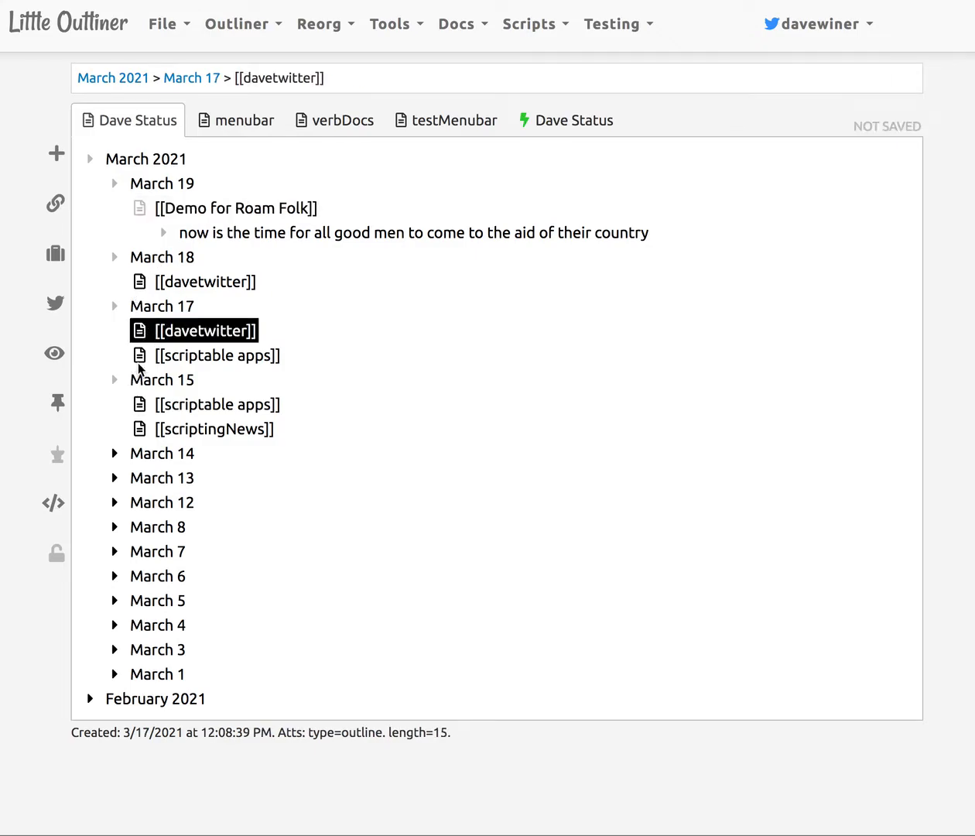
left_click(137, 356)
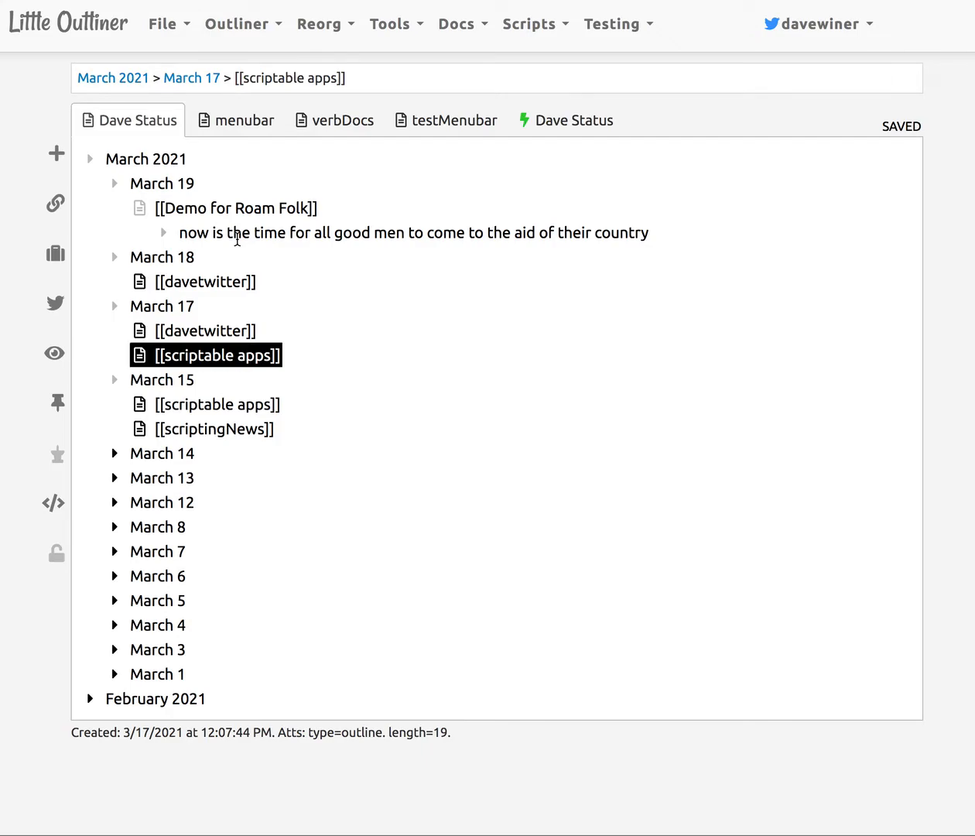
- Add a "description" attribute with the value "something for a demo" to the [[Demo for Roam Folk]] note and save it
left_click(147, 213)
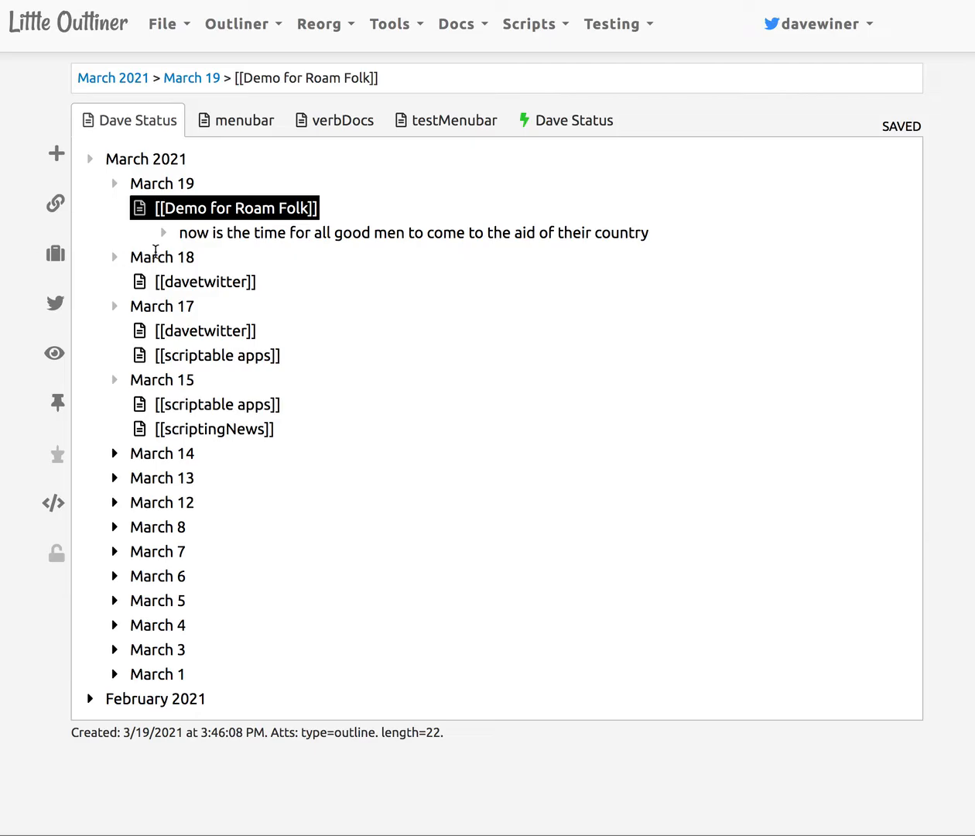
left_click(56, 260)
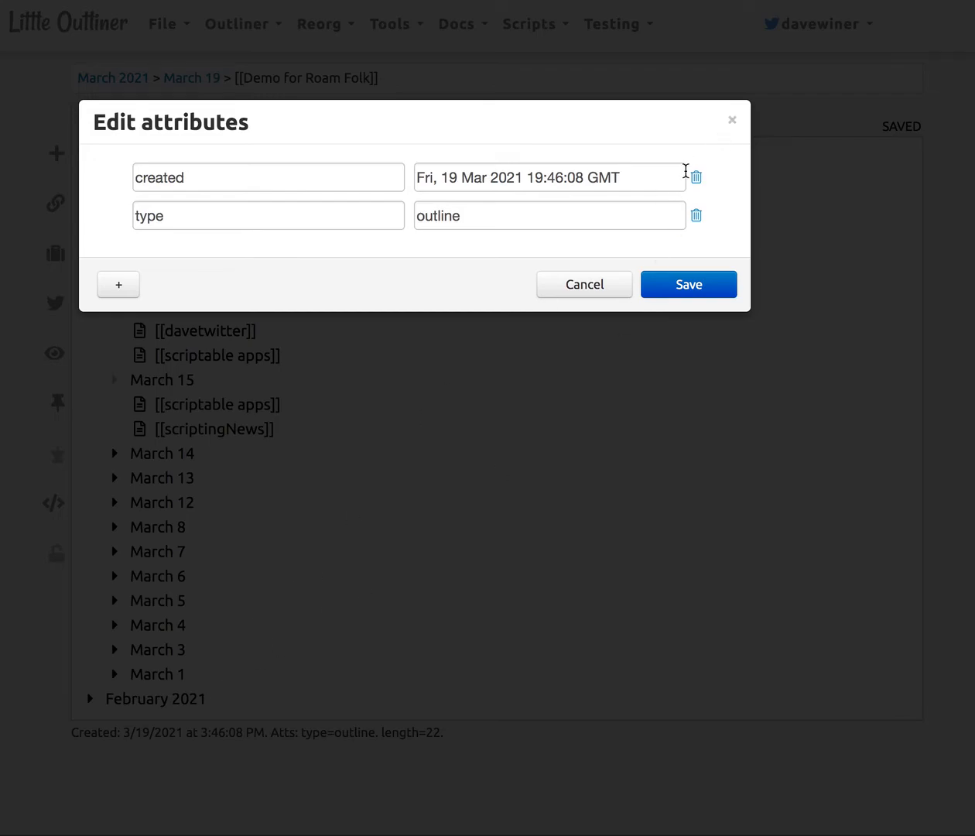
left_click(118, 285)
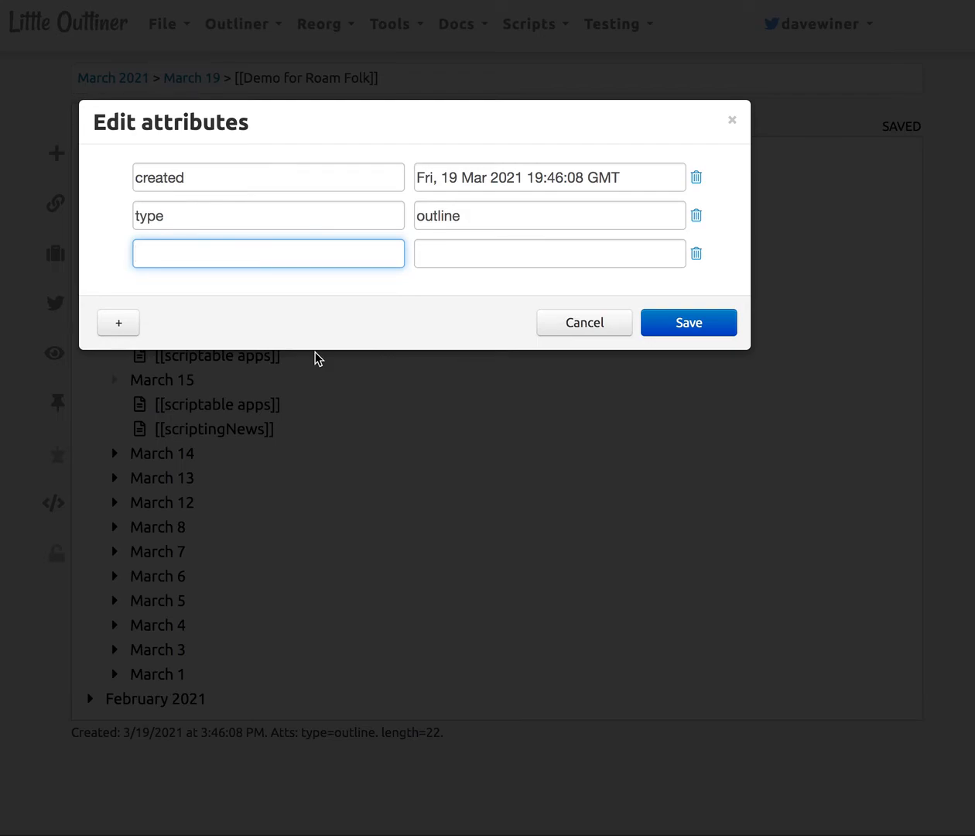
type("cpo")
key("BackSpace")
key("BackSpace")
key("BackSpace")
type("description")
key("Tab")
type("something for a demo")
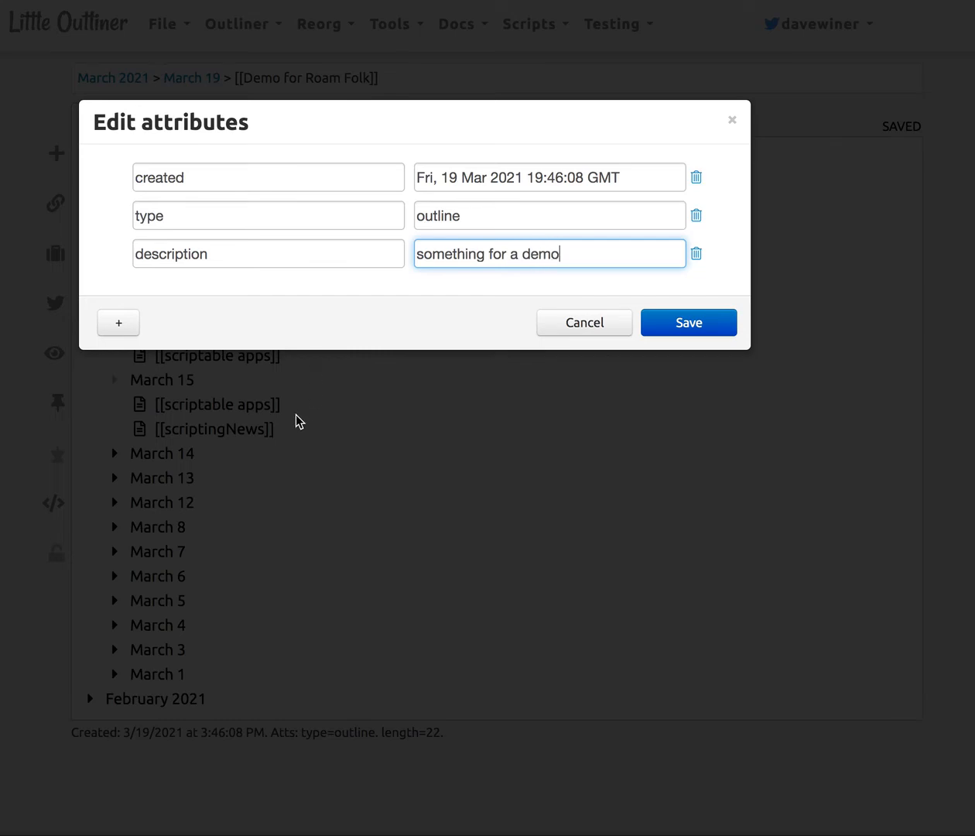
left_click(708, 329)
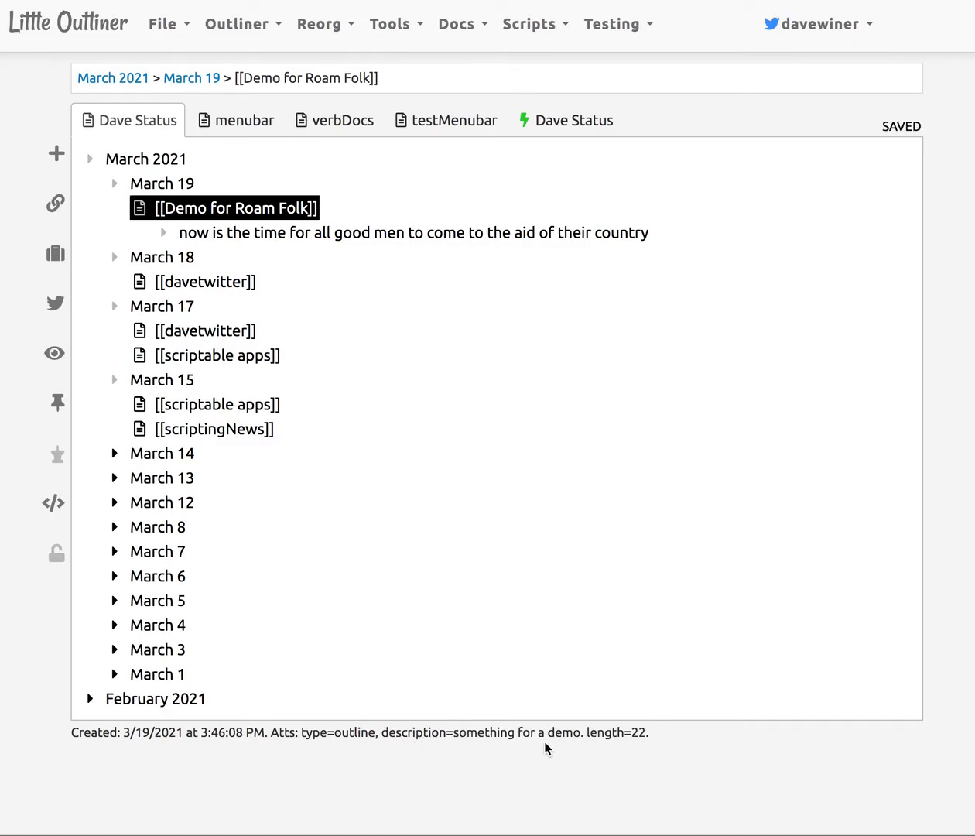
- Append "asdfasdfasdf" to the description attribute of the [[Demo for Roam Folk]] note and save the attributes
left_click(58, 249)
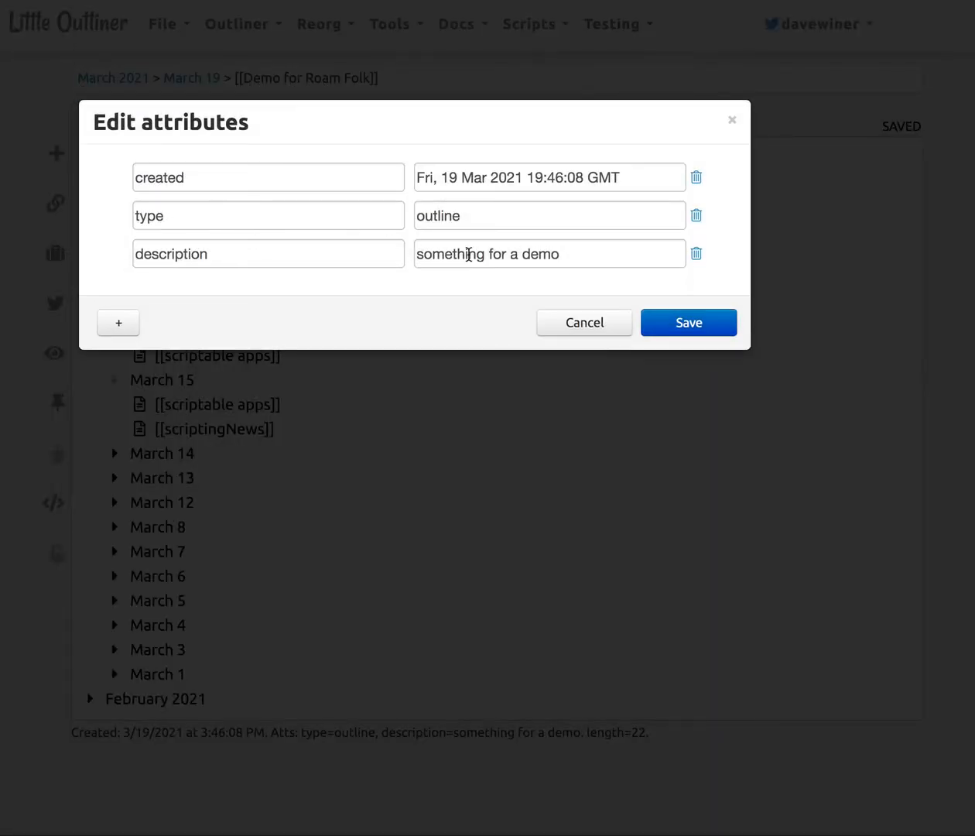
left_click(568, 255)
type("asdfasdfasdf")
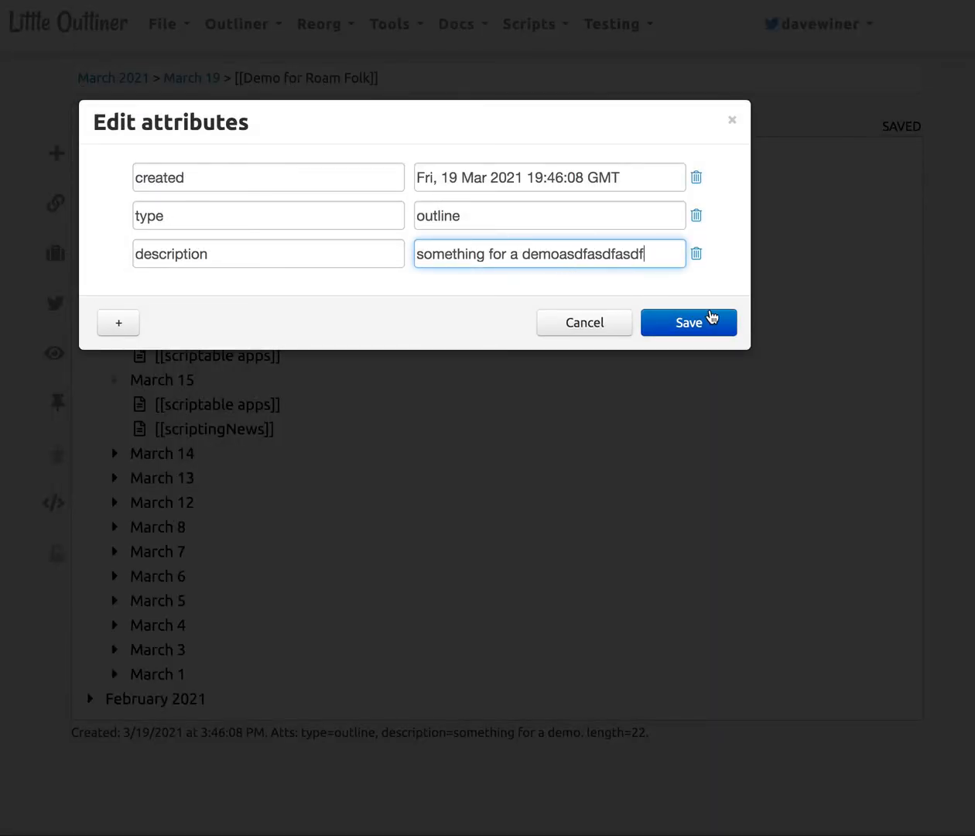
left_click(706, 322)
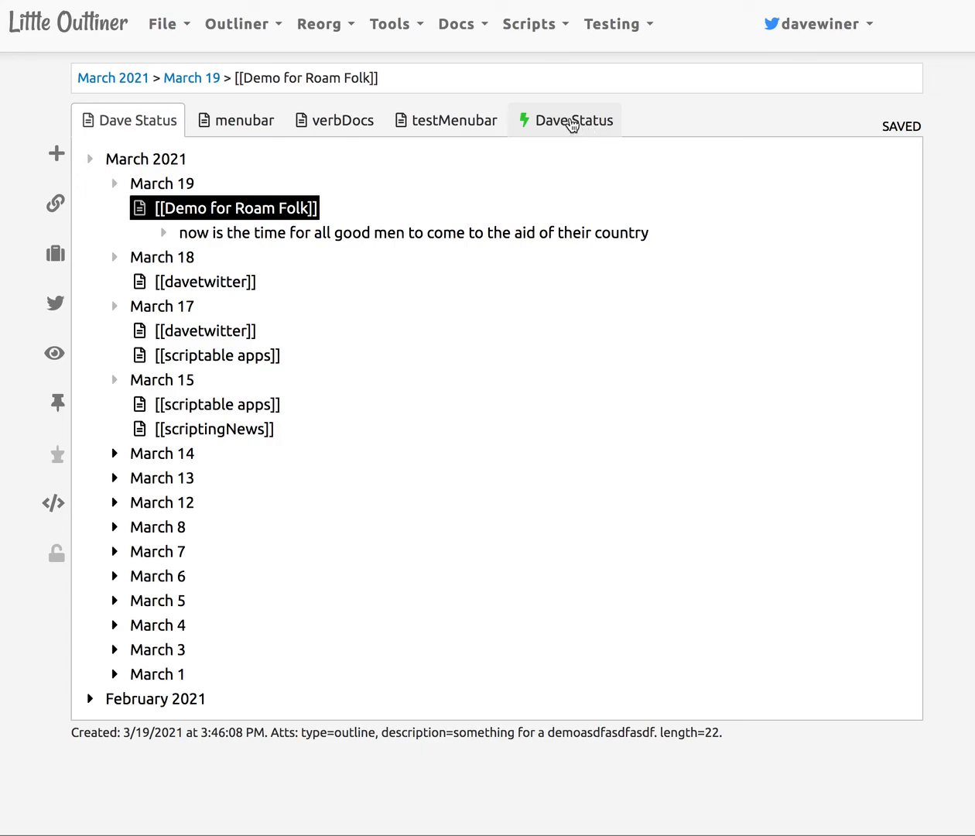
- View the lightning-marked Dave Status outline, and return to the calendar-structured Dave Status outline
left_click(572, 126)
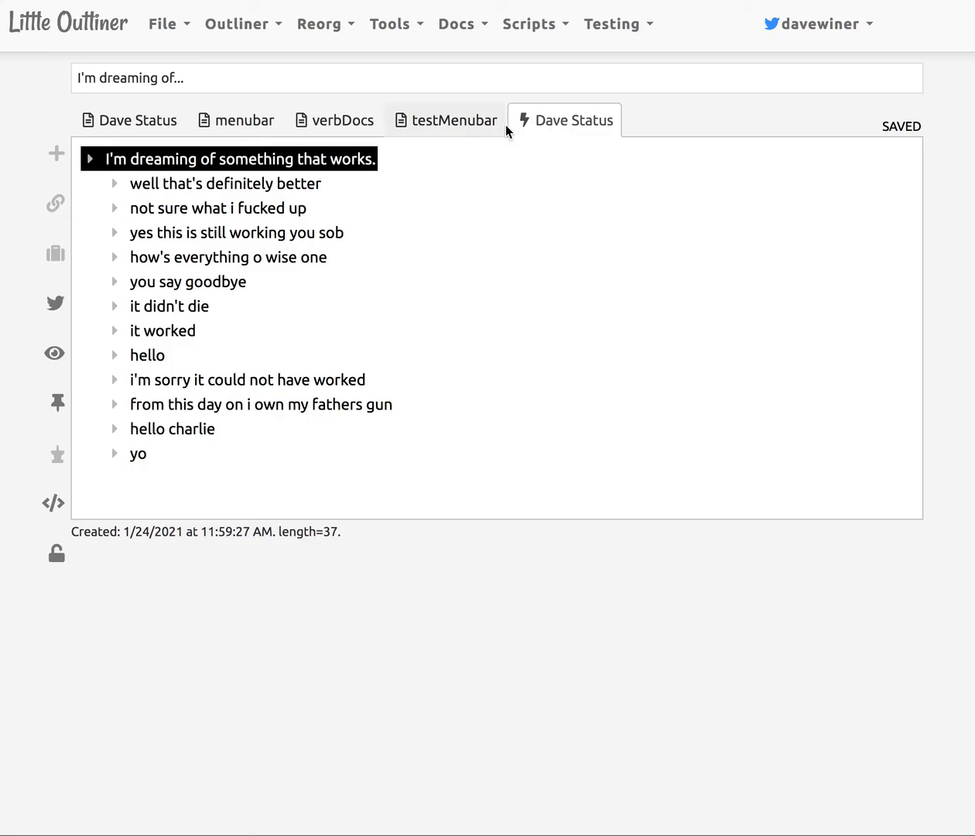
left_click(115, 131)
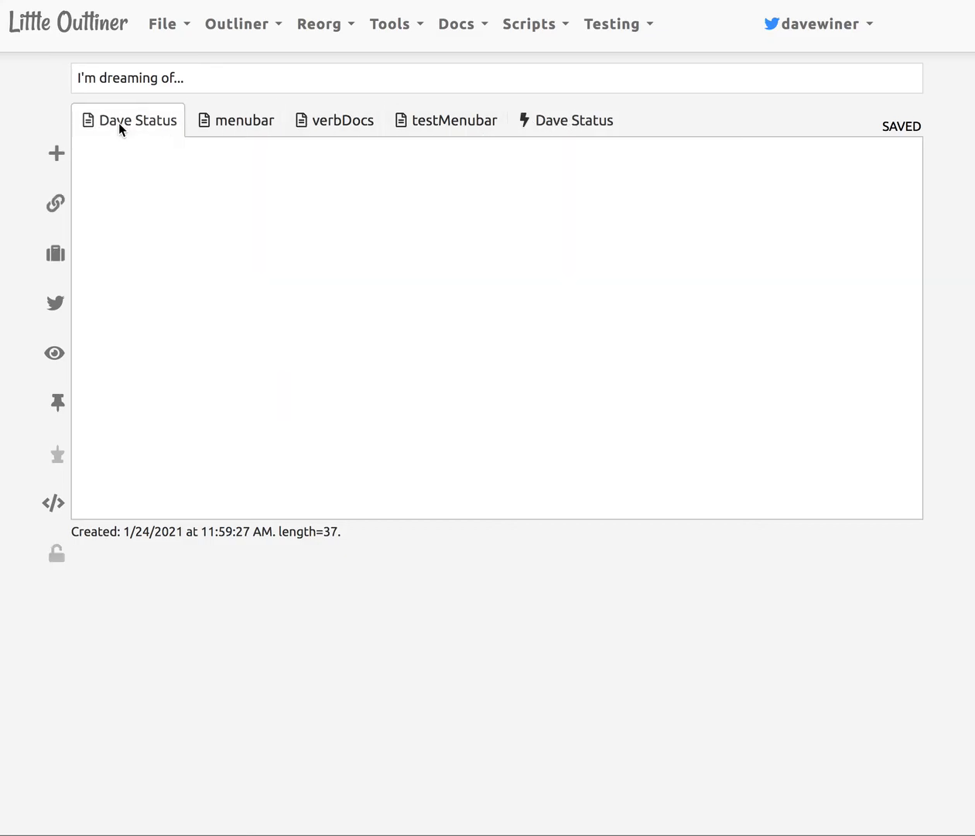